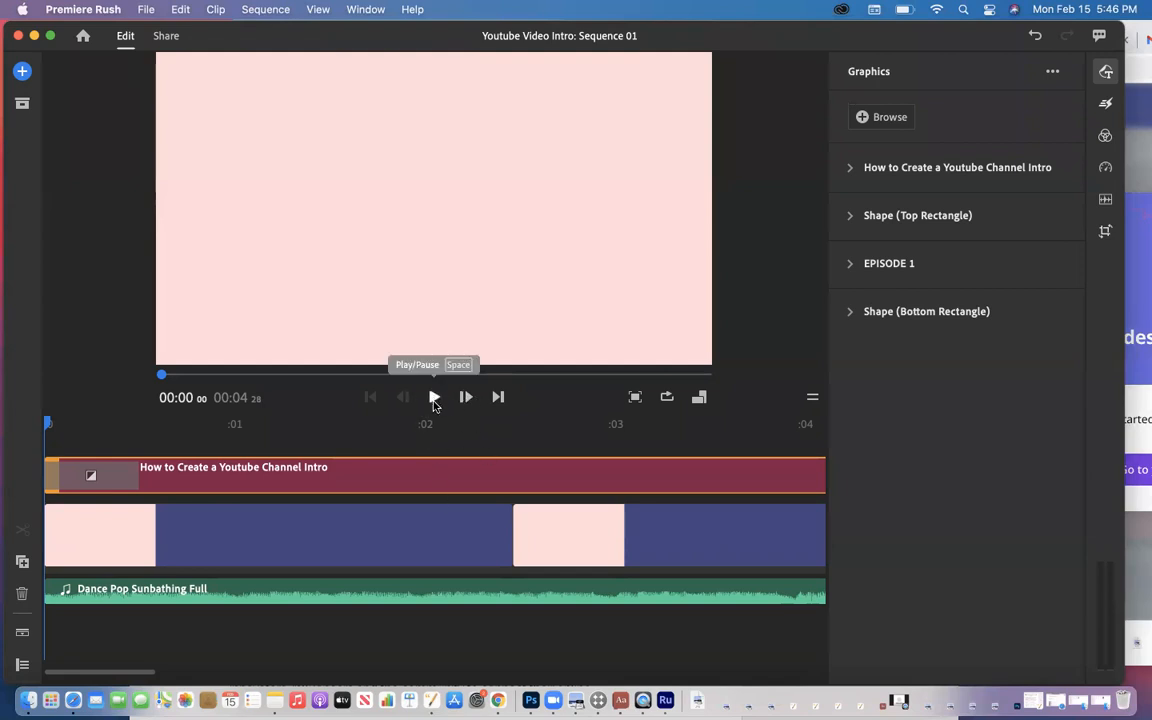
Step: Play the opening of the intro sequence and return the playhead to the start
click(433, 398)
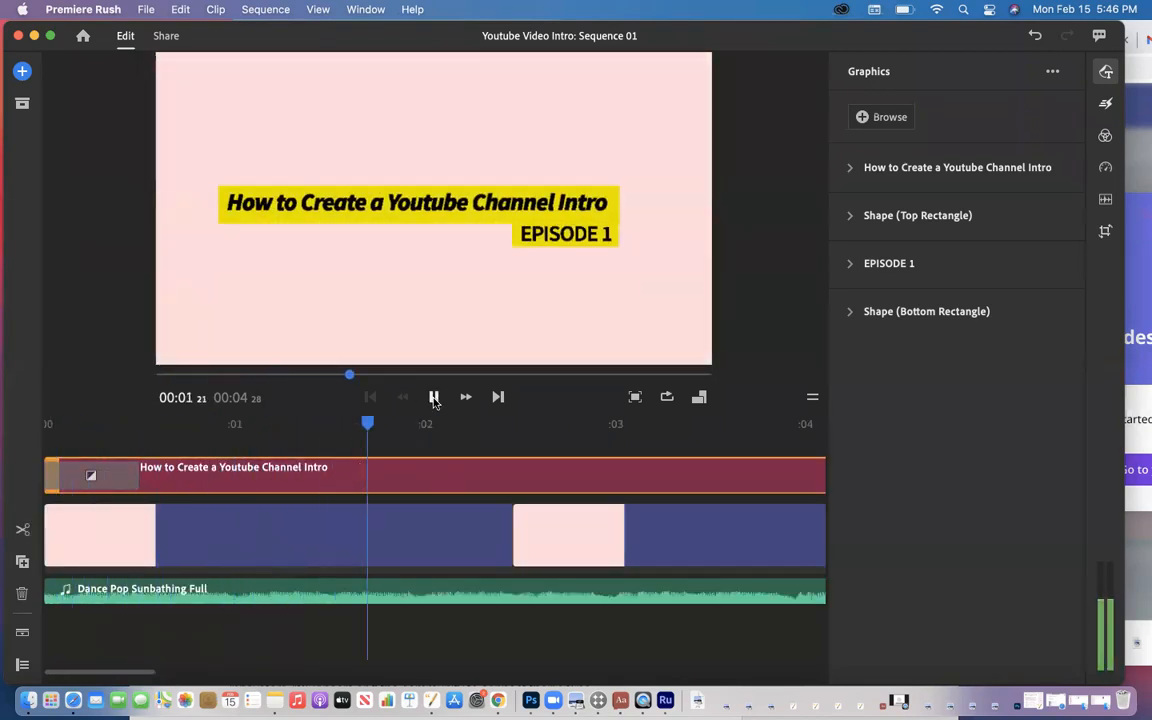
click(434, 400)
drag(383, 425, 26, 437)
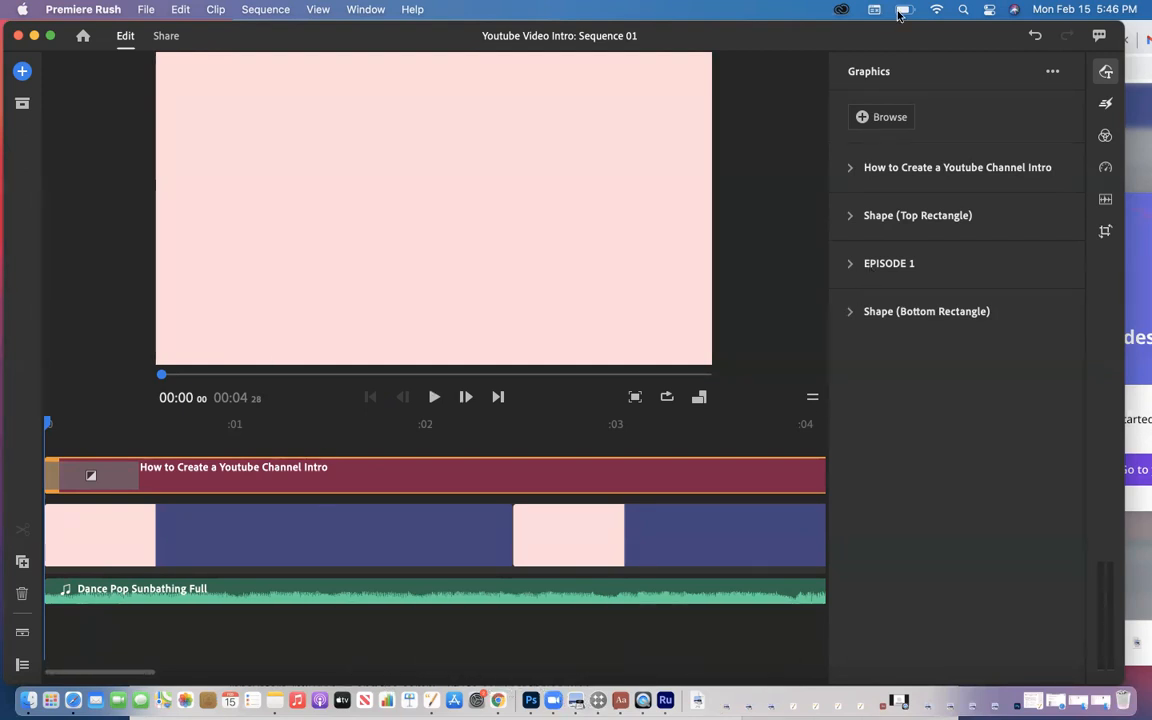
Step: Switch to the Canva design in Chrome, dismiss the saved-design message, and show the background colour choices for page 7
click(1140, 31)
drag(905, 9, 577, 6)
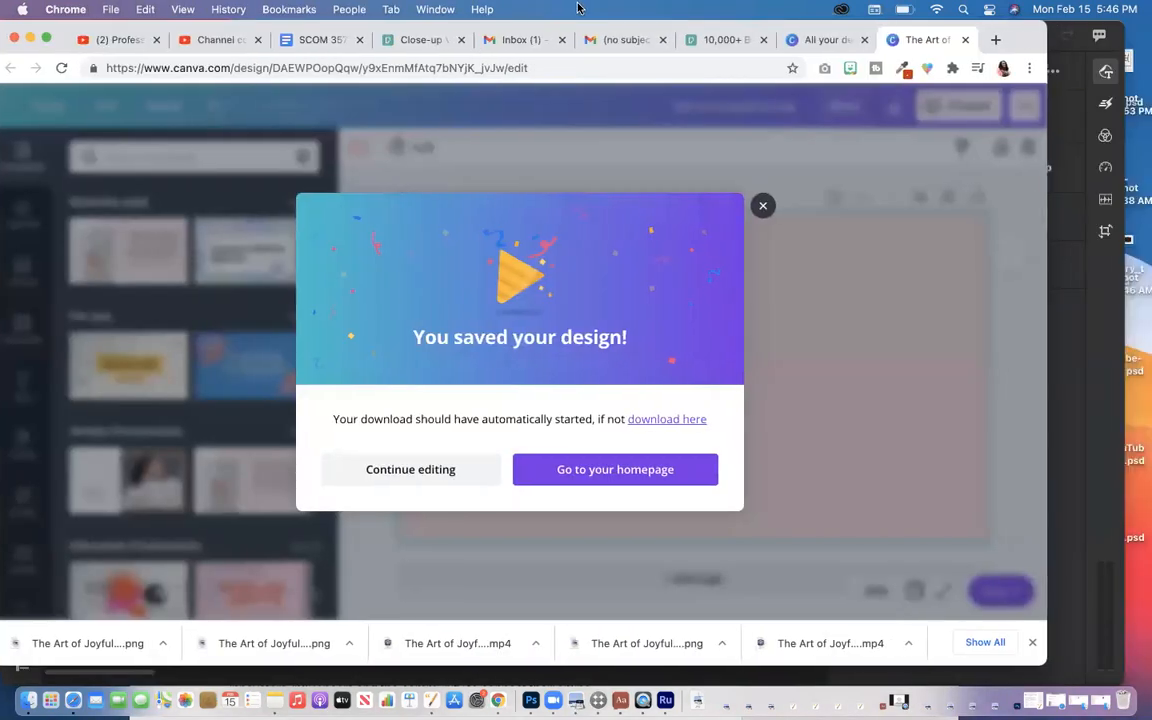
click(762, 205)
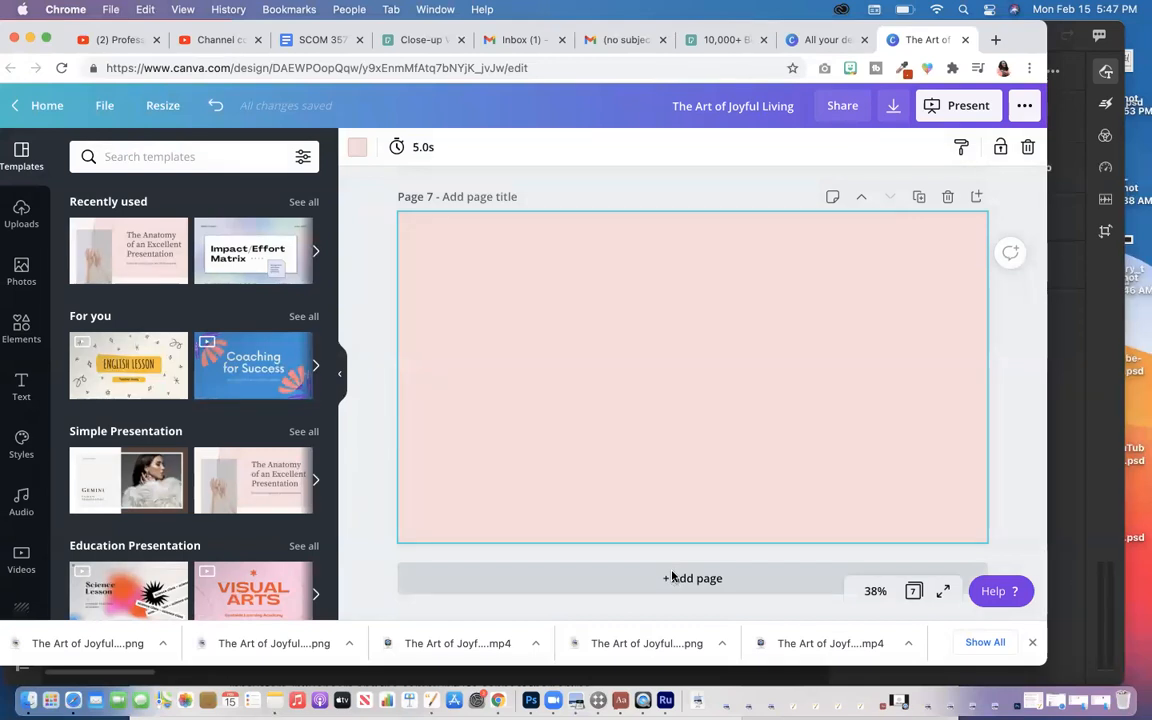
click(355, 148)
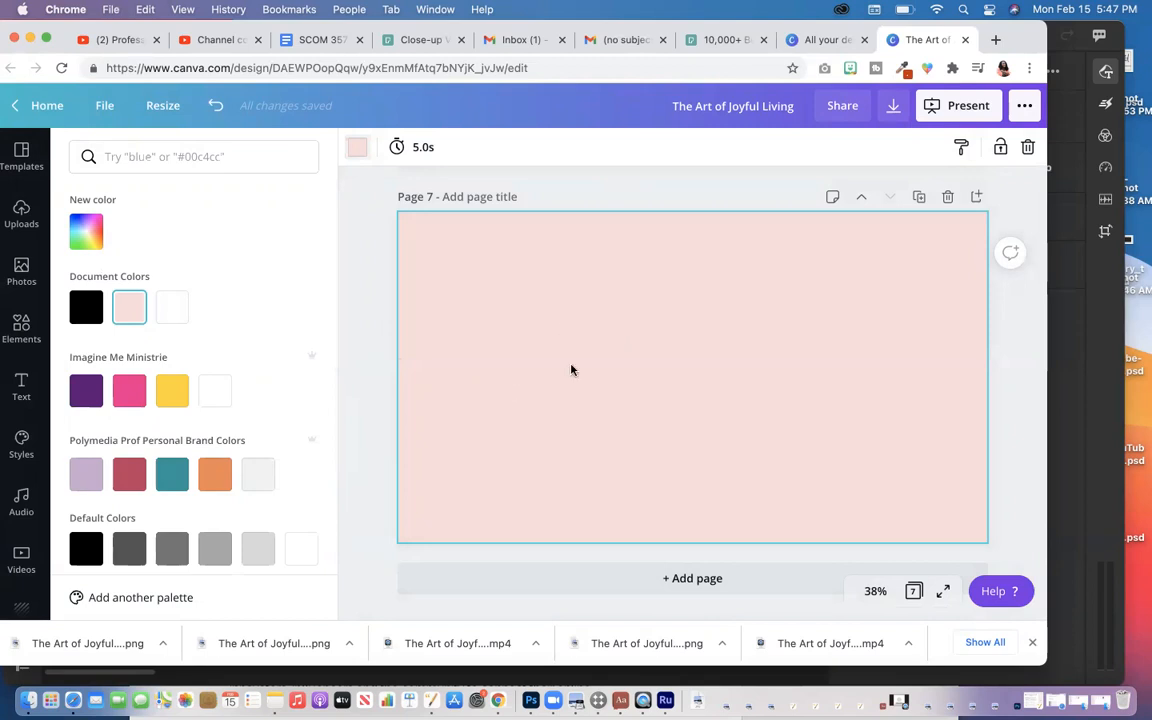
Step: Download only page 7 of the Canva design as a PNG
click(897, 109)
click(864, 226)
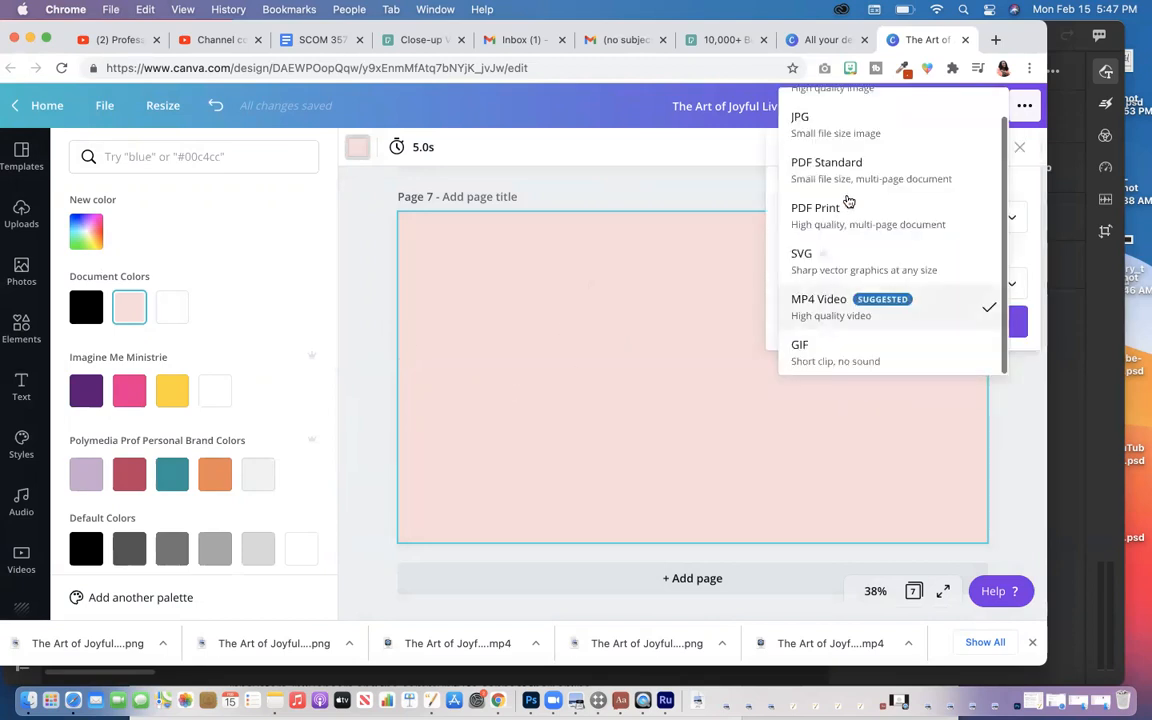
scroll(840, 119, up, 1)
click(838, 114)
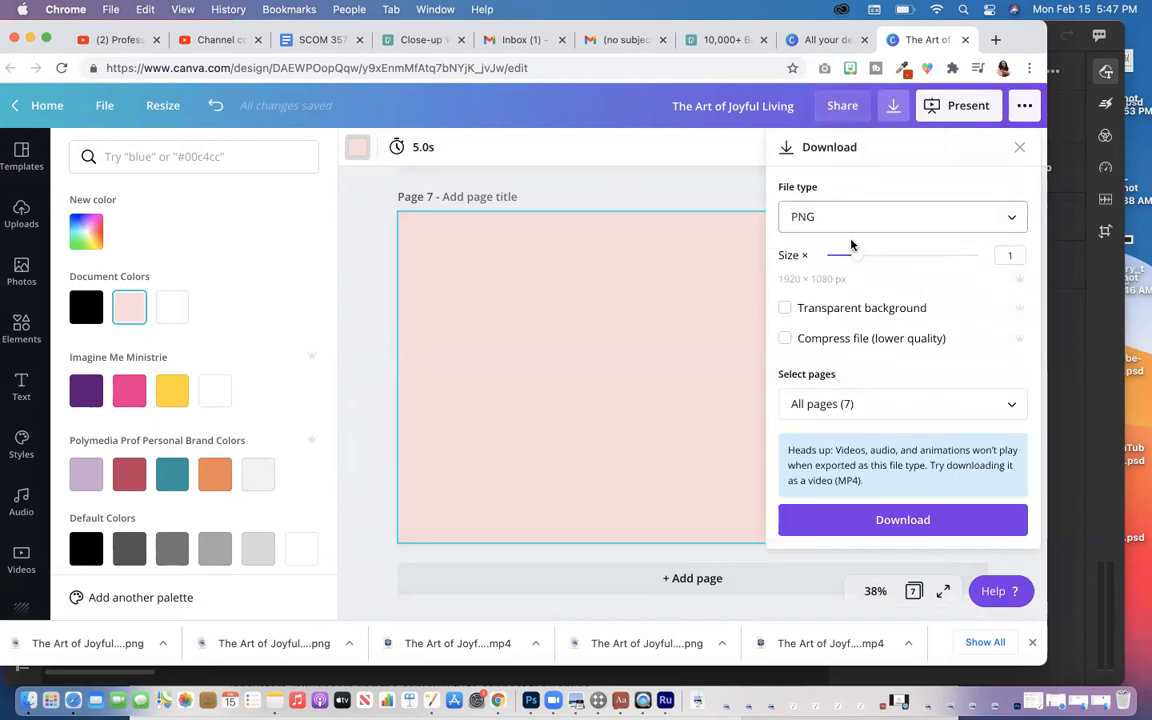
click(849, 404)
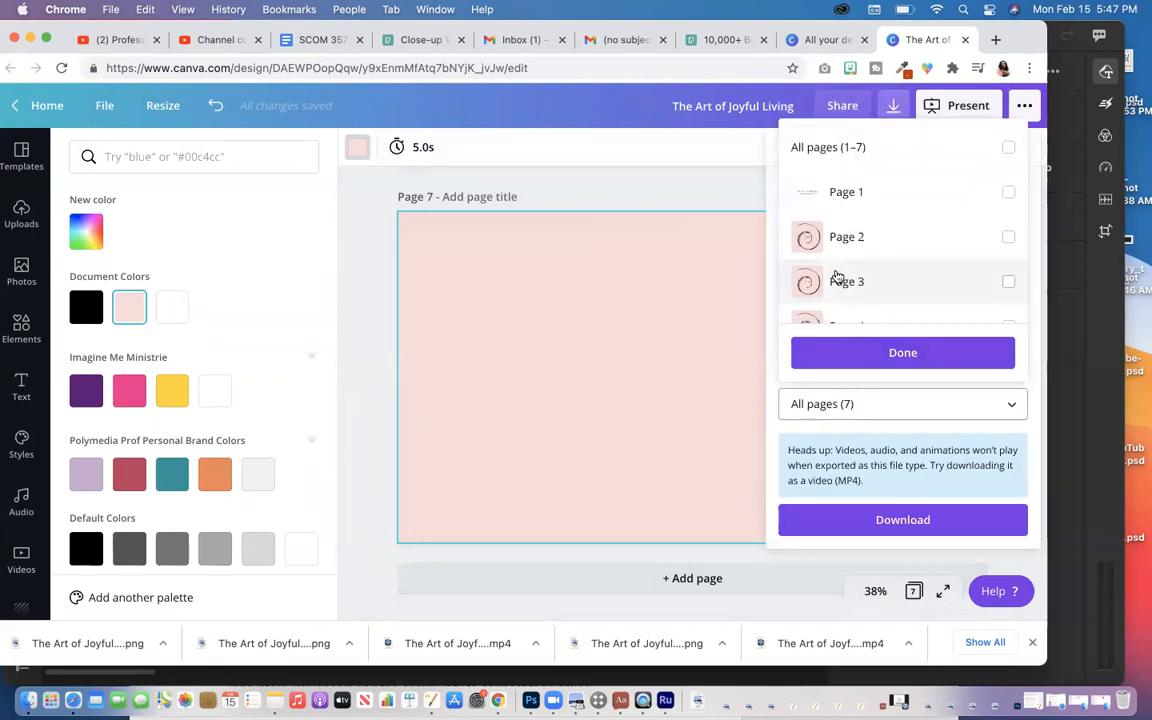
scroll(837, 277, down, 3)
click(830, 294)
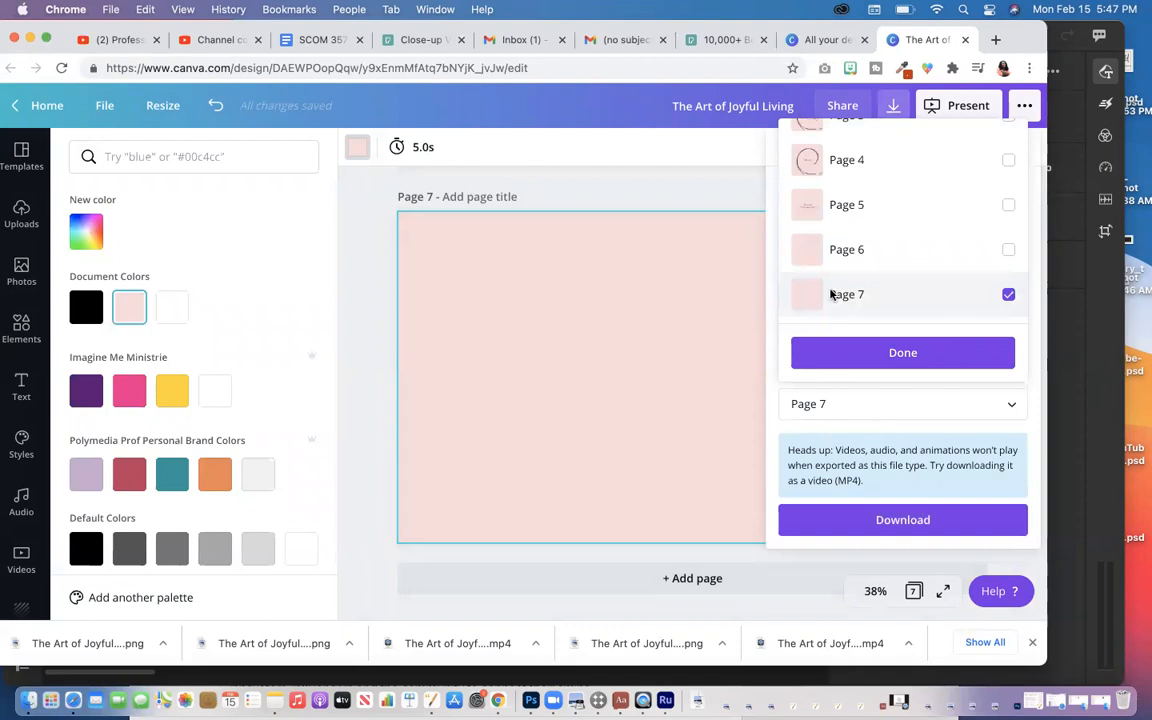
click(871, 353)
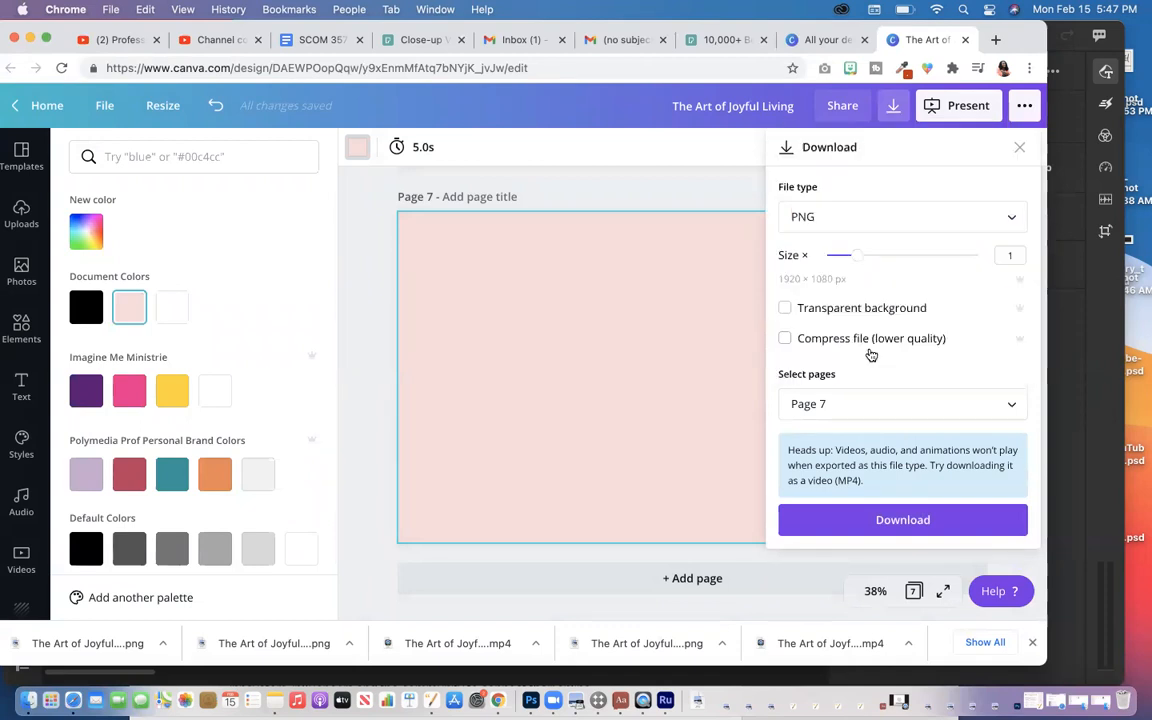
click(866, 519)
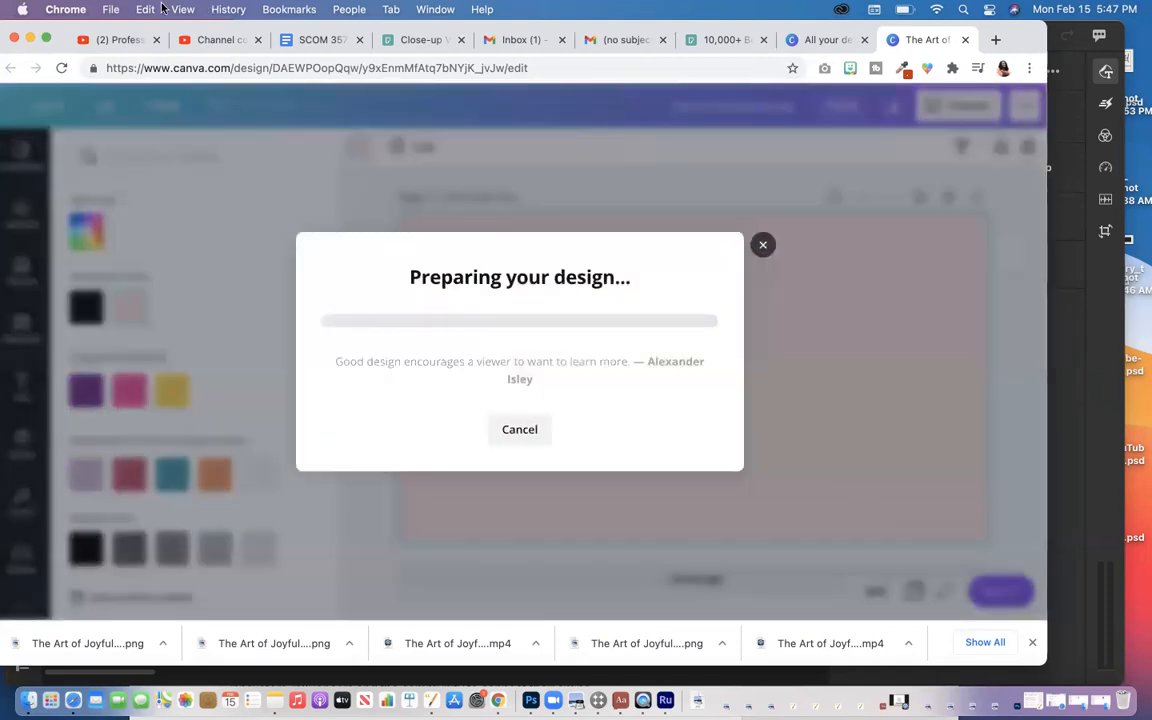
Step: Add the downloaded PNG from Chrome to the main video track in Premiere Rush, moving the browser window aside
drag(49, 24, 789, 12)
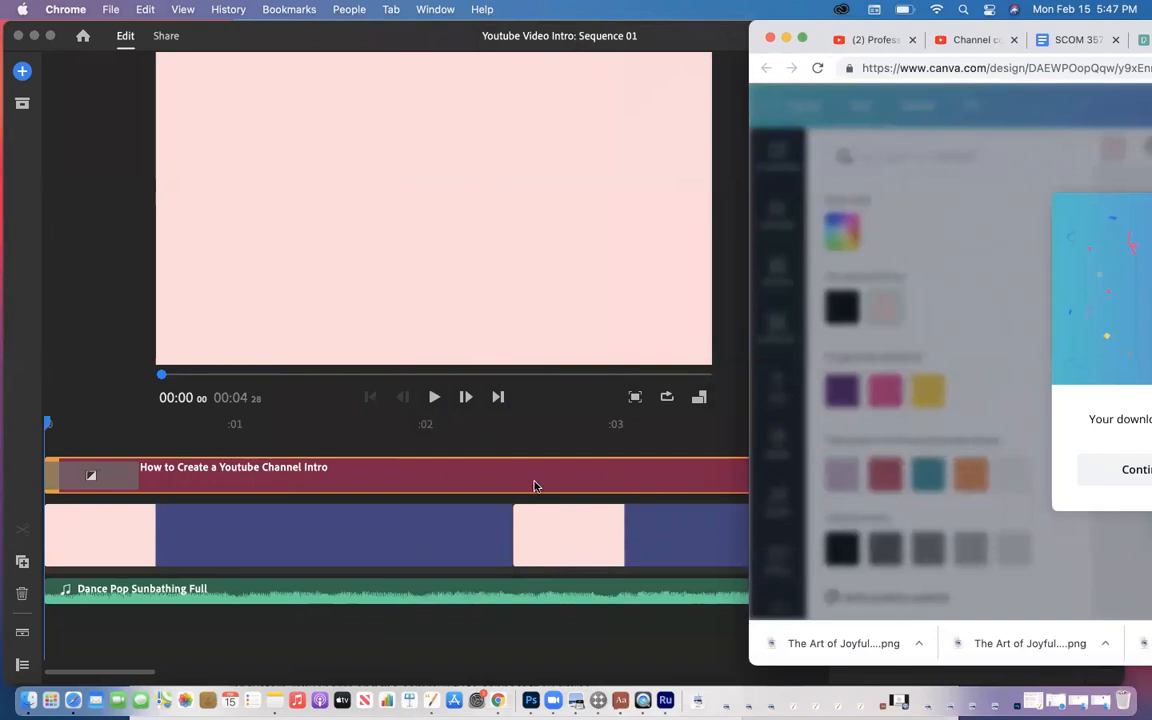
drag(794, 645, 527, 514)
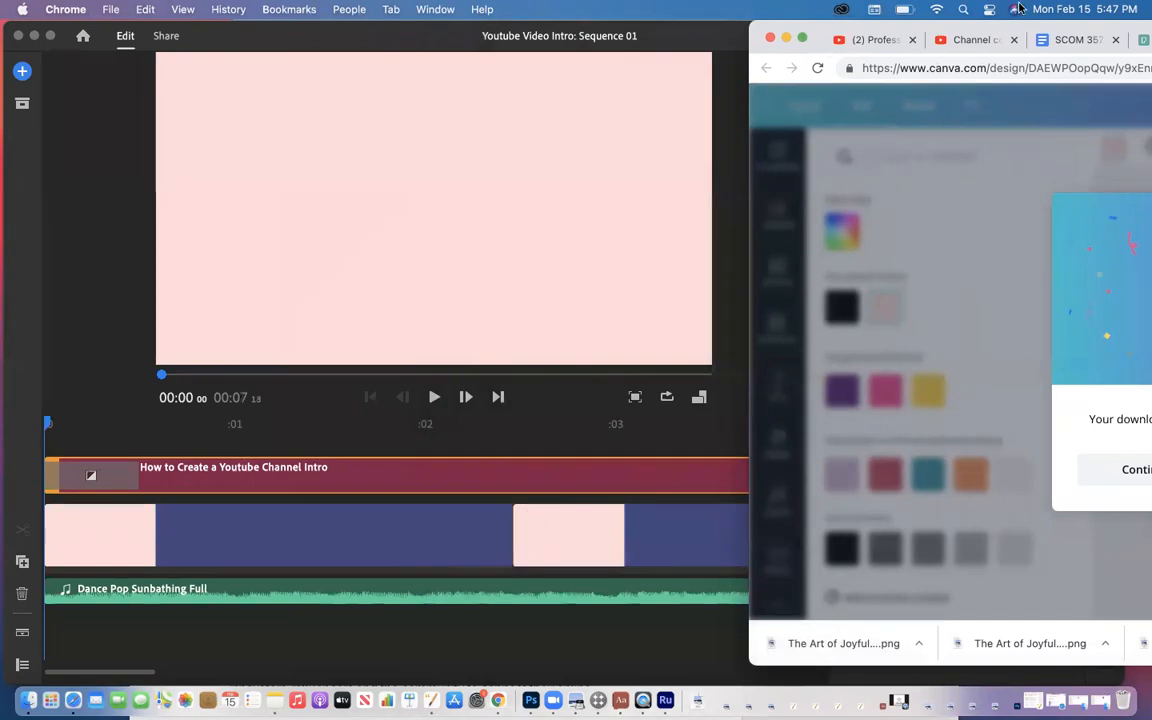
drag(817, 27, 1028, 27)
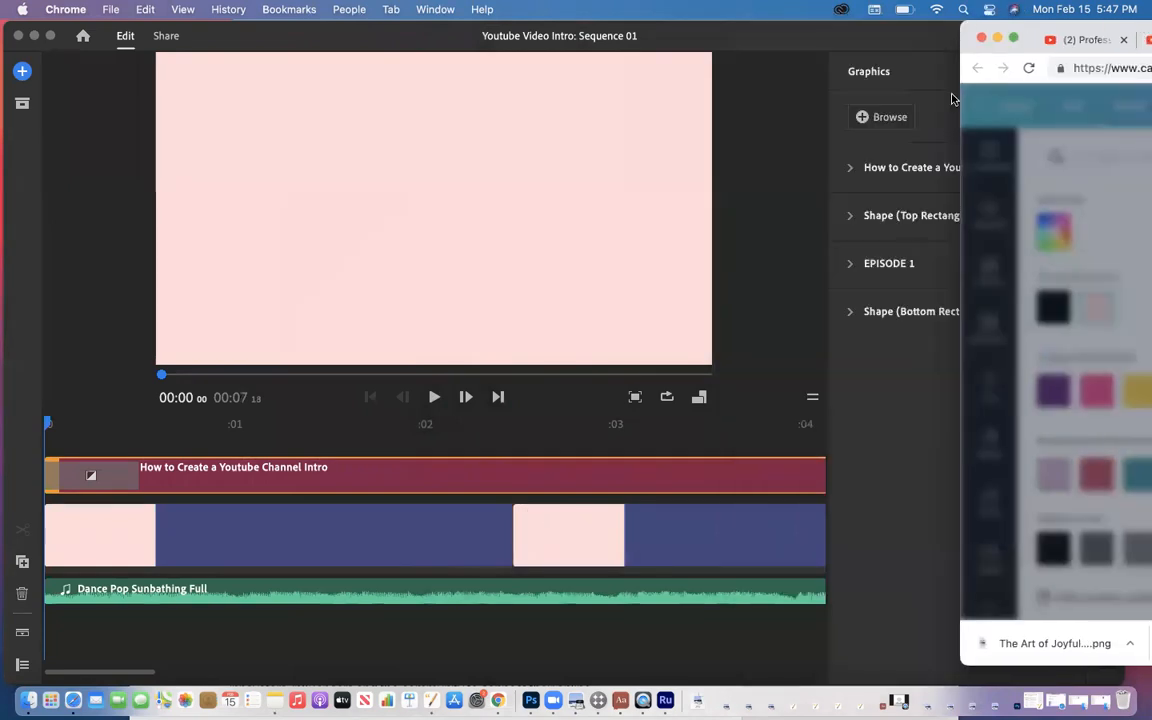
Step: Add the ArtsyYouTube-Chan… PNG from the Desktop folder to the sequence and close the media browser
click(21, 75)
click(21, 71)
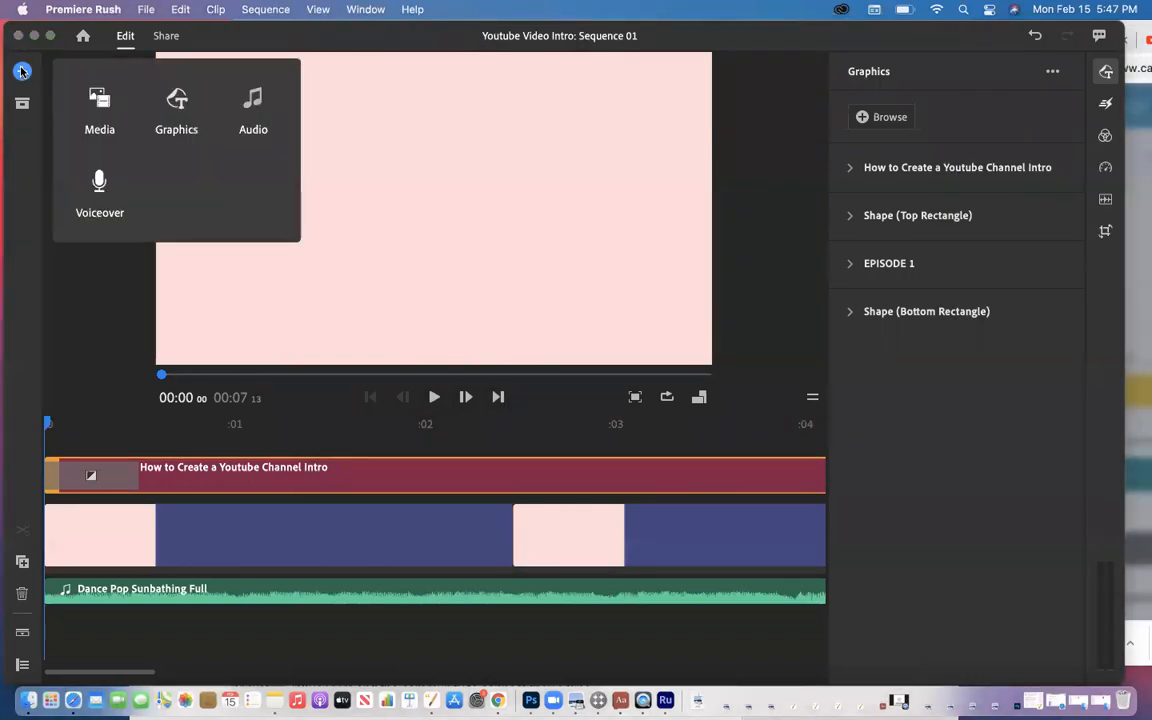
click(108, 120)
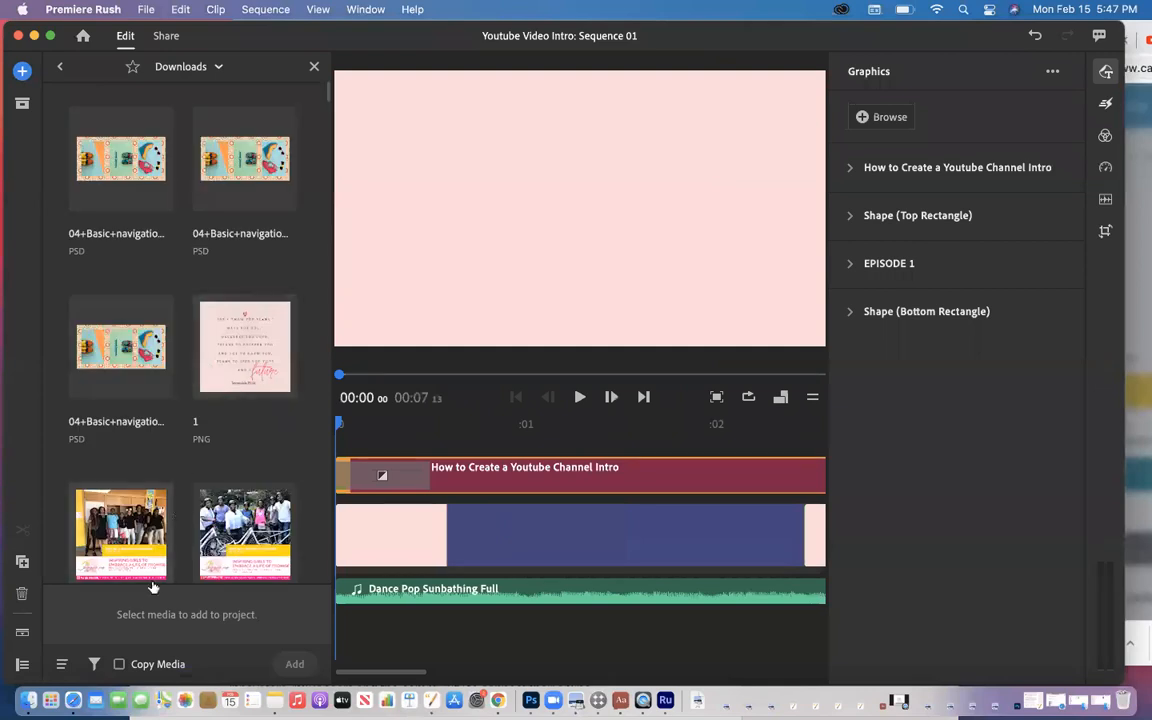
click(158, 74)
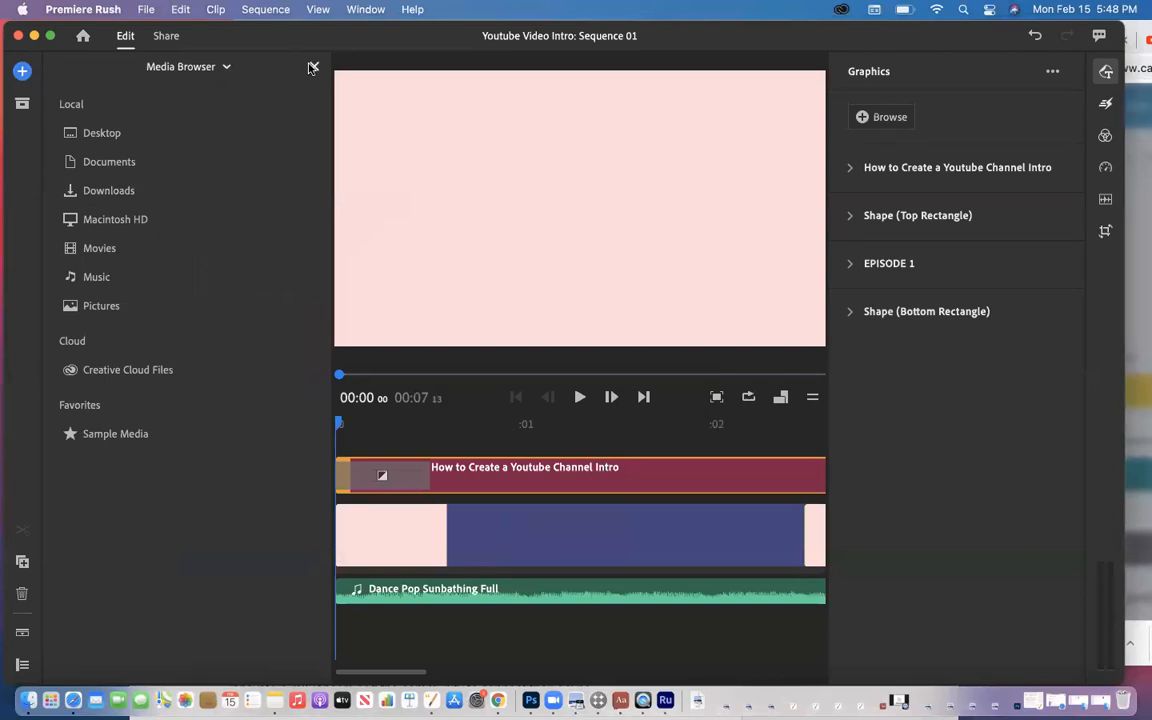
click(140, 130)
scroll(159, 226, down, 5)
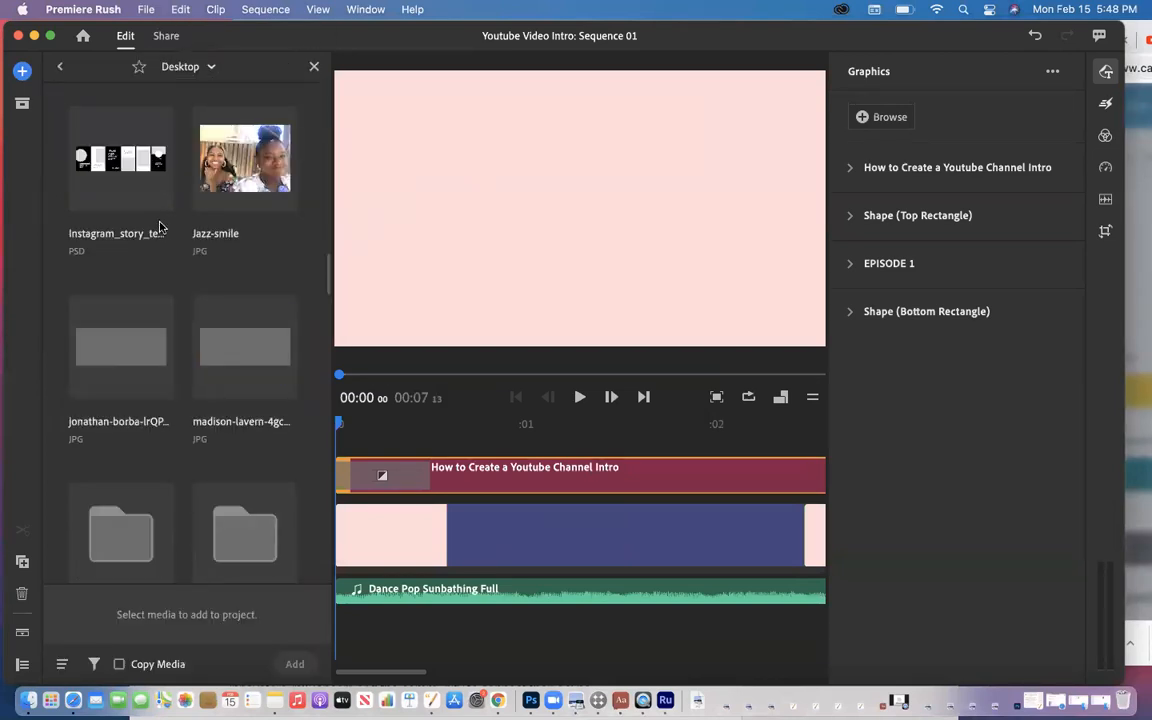
scroll(159, 228, up, 5)
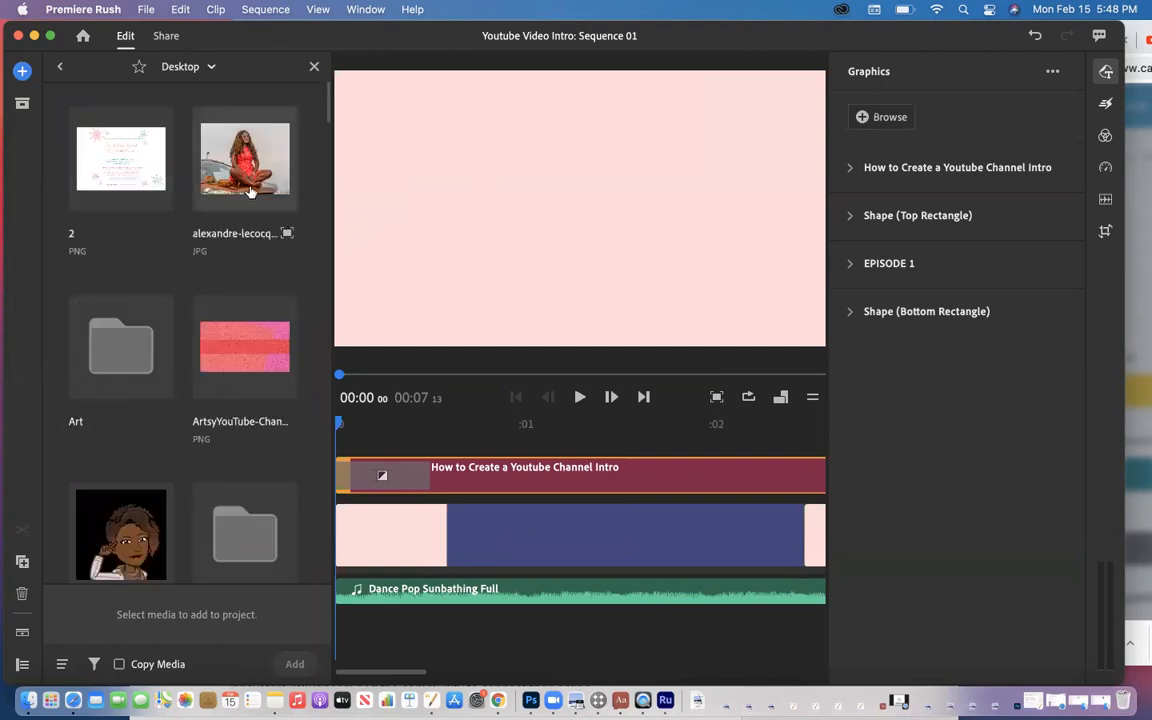
click(245, 310)
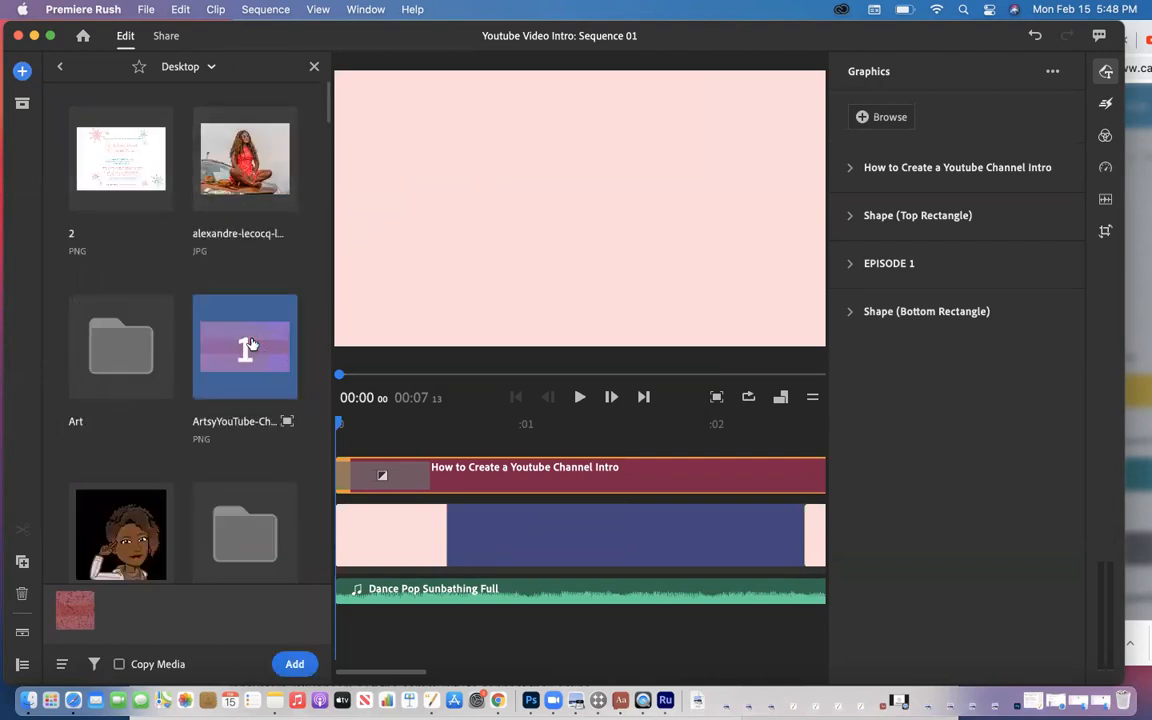
click(294, 664)
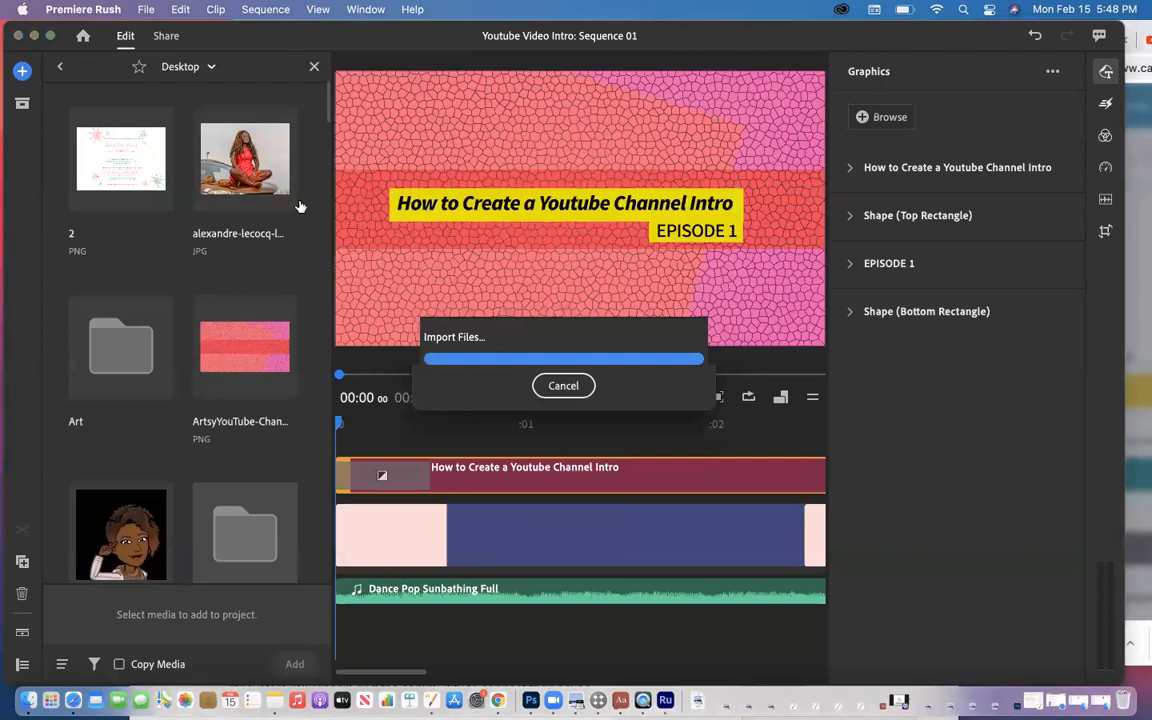
click(314, 67)
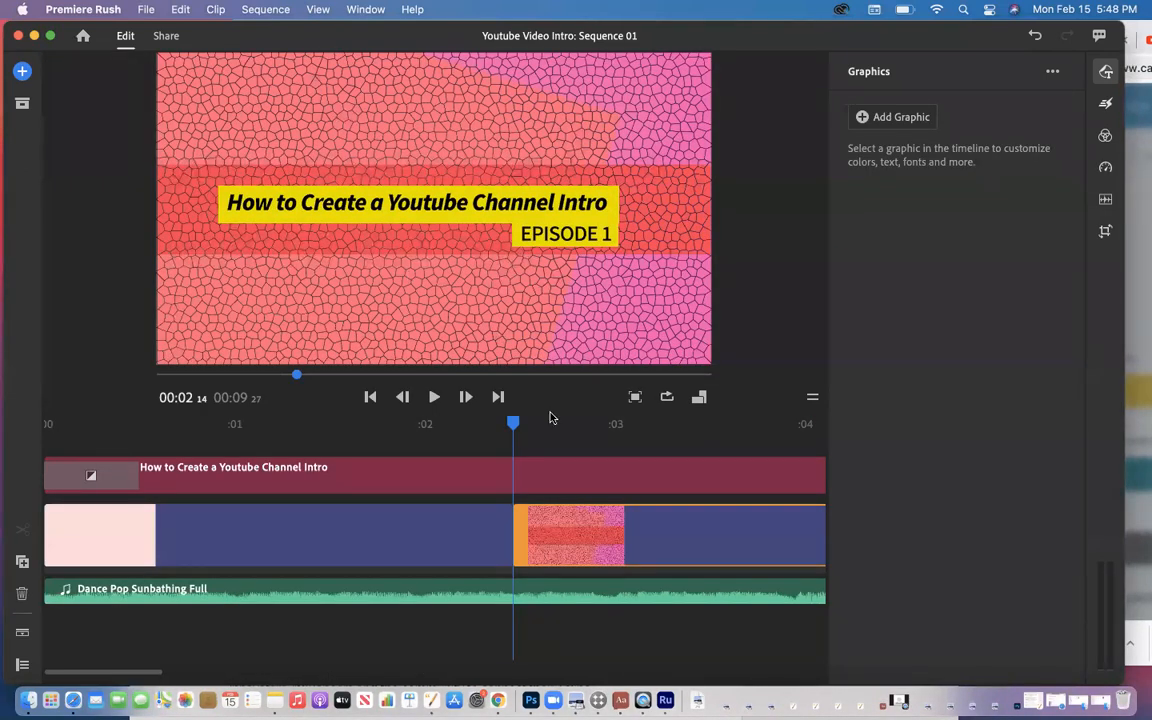
Step: Delete the mosaic-patterned image clip from the timeline and return the playhead to the start
click(574, 530)
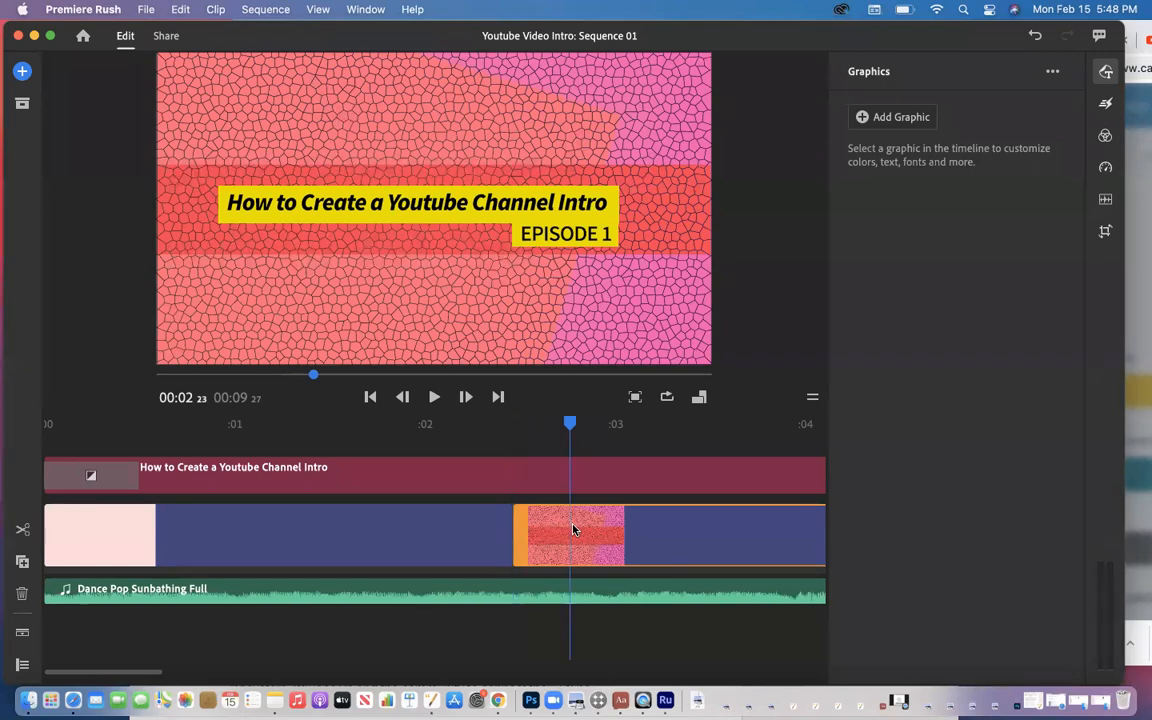
key(Delete)
drag(512, 427, 38, 454)
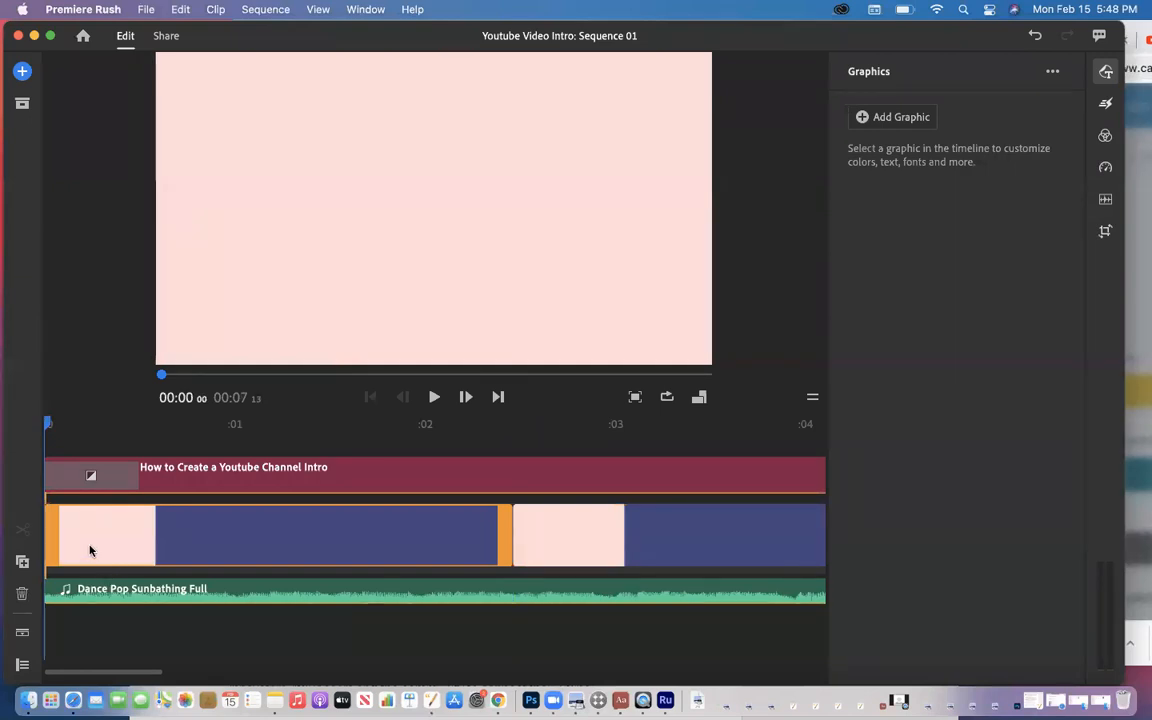
Step: Look through the sound effects and loops in the audio library, and preview the start of the sequence
click(22, 73)
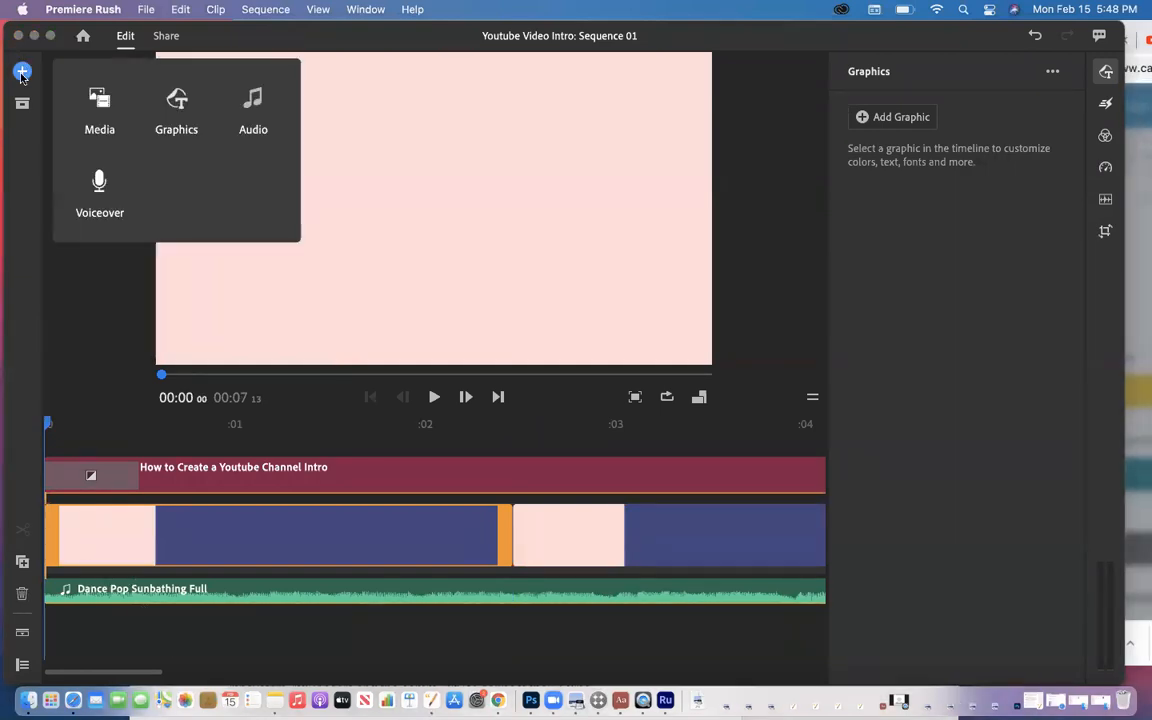
click(260, 118)
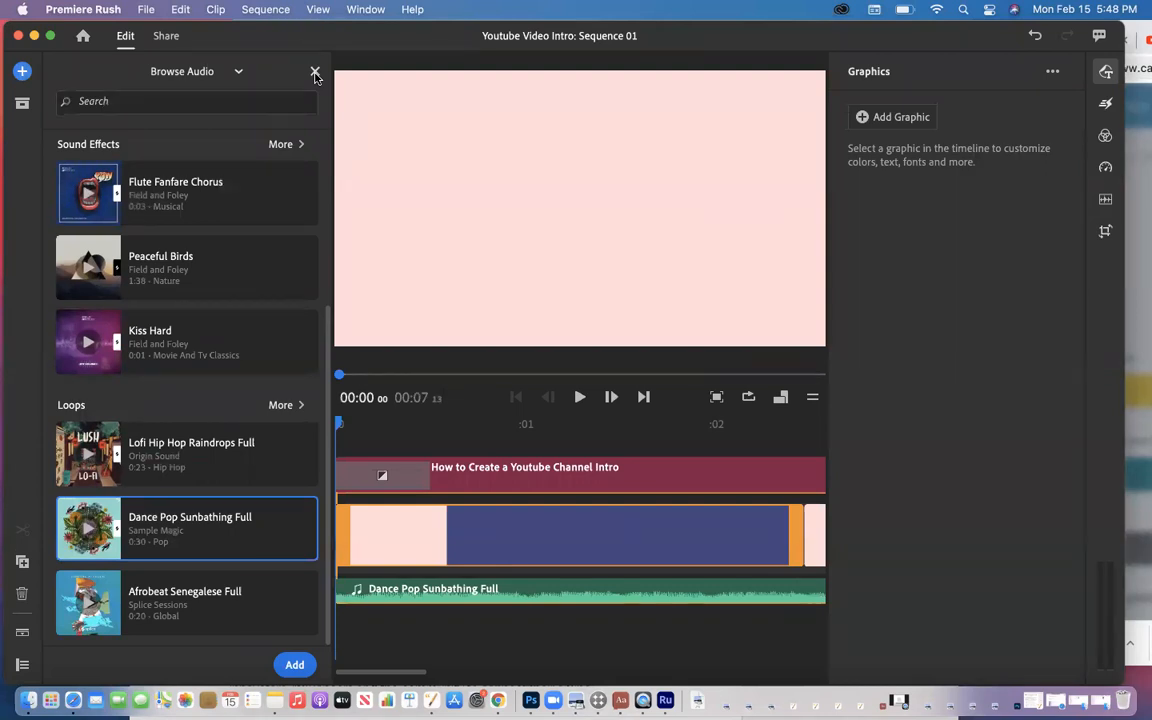
click(315, 75)
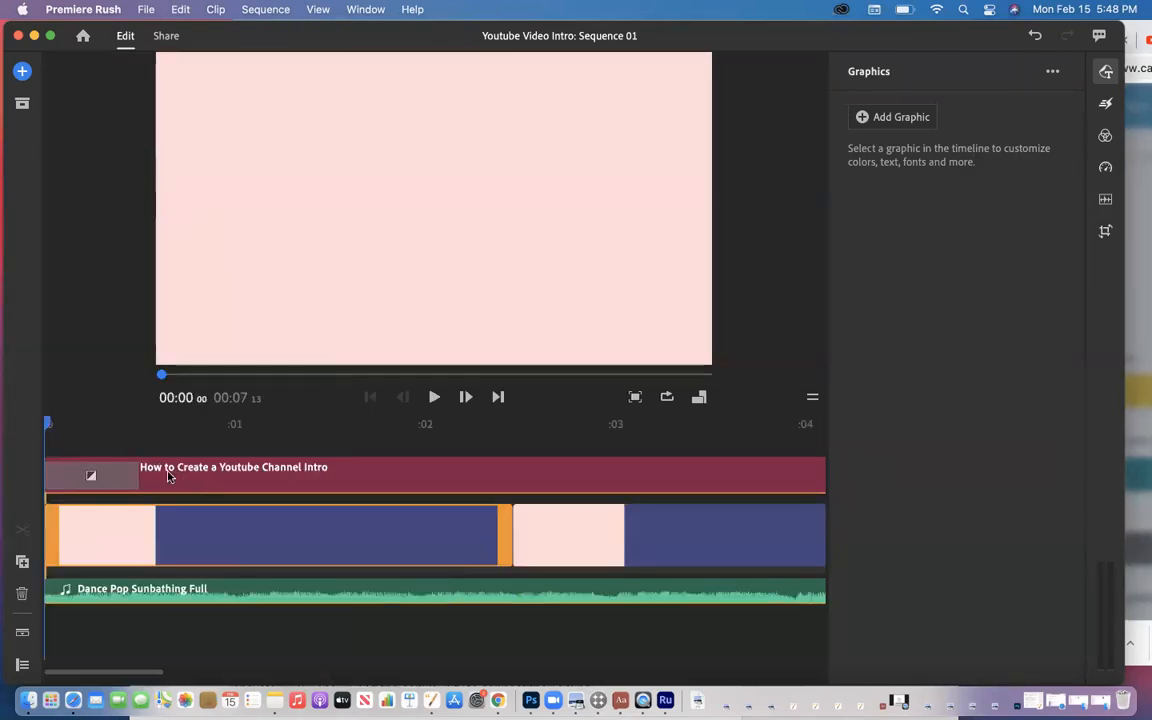
key(space)
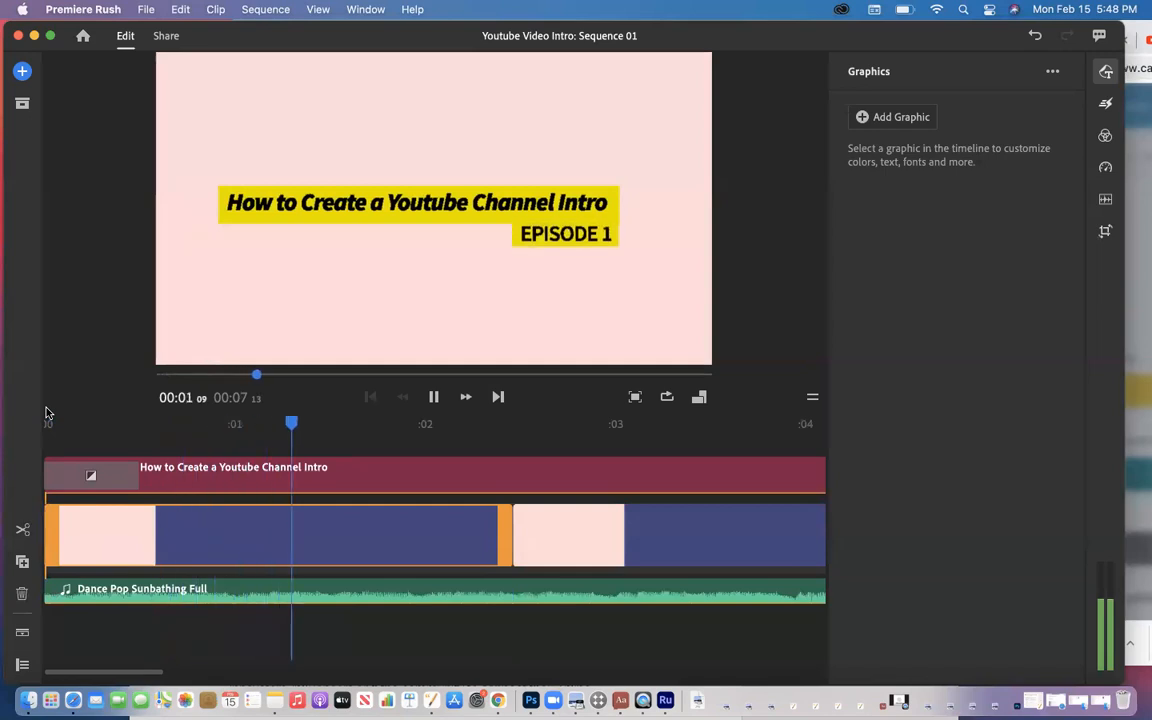
key(space)
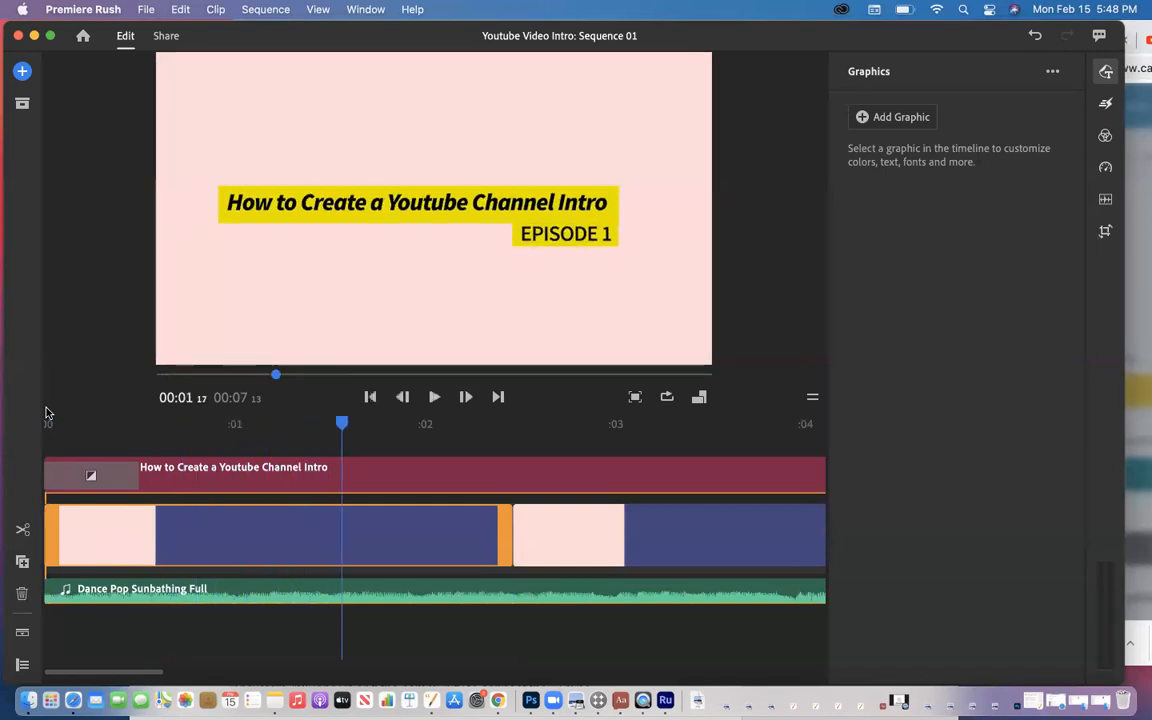
Step: Browse the graphics library and search its Titles category for "intro"
click(22, 72)
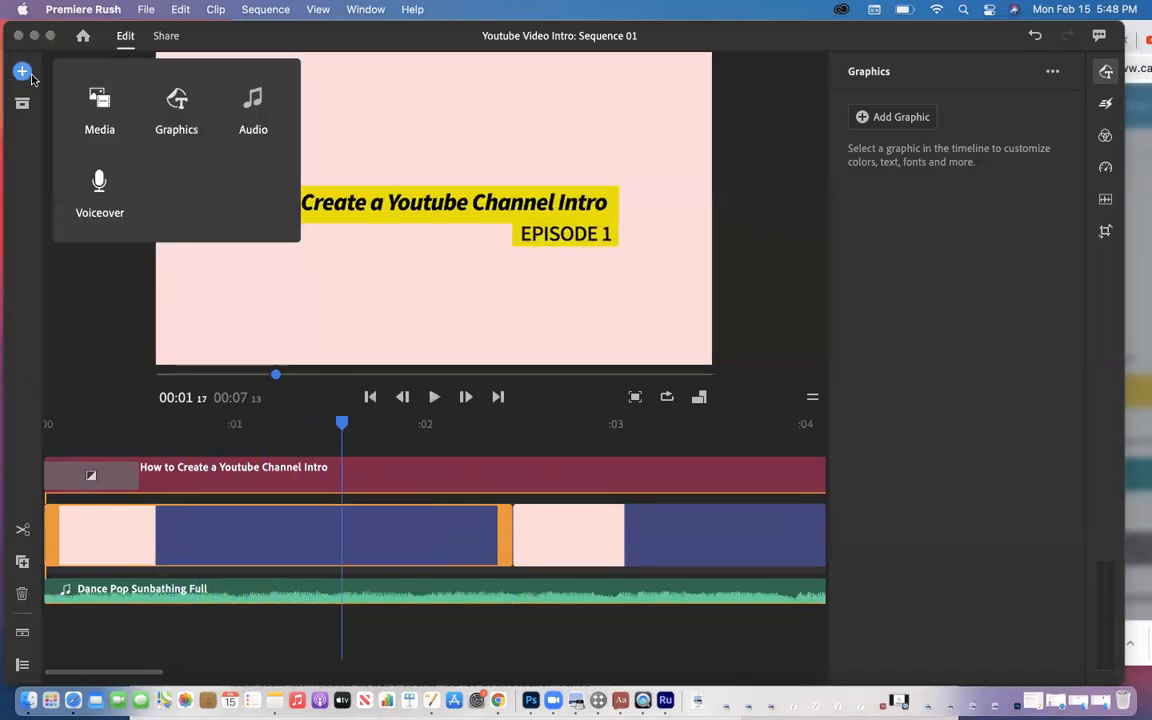
click(178, 118)
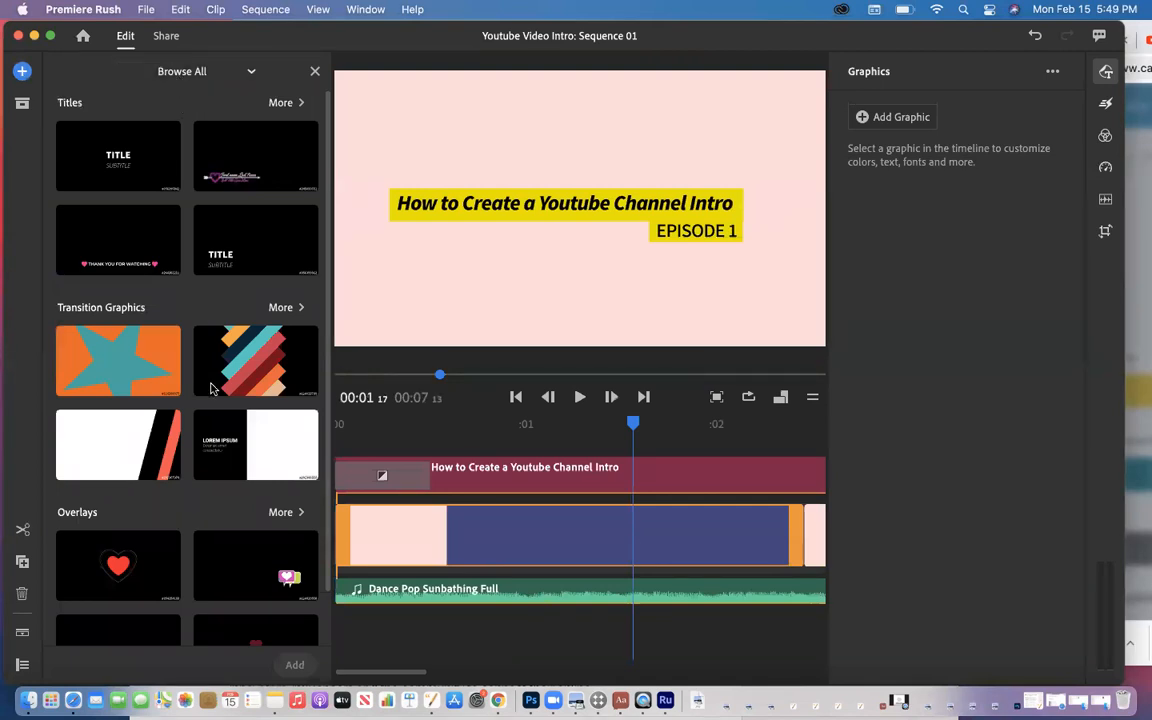
scroll(211, 389, down, 2)
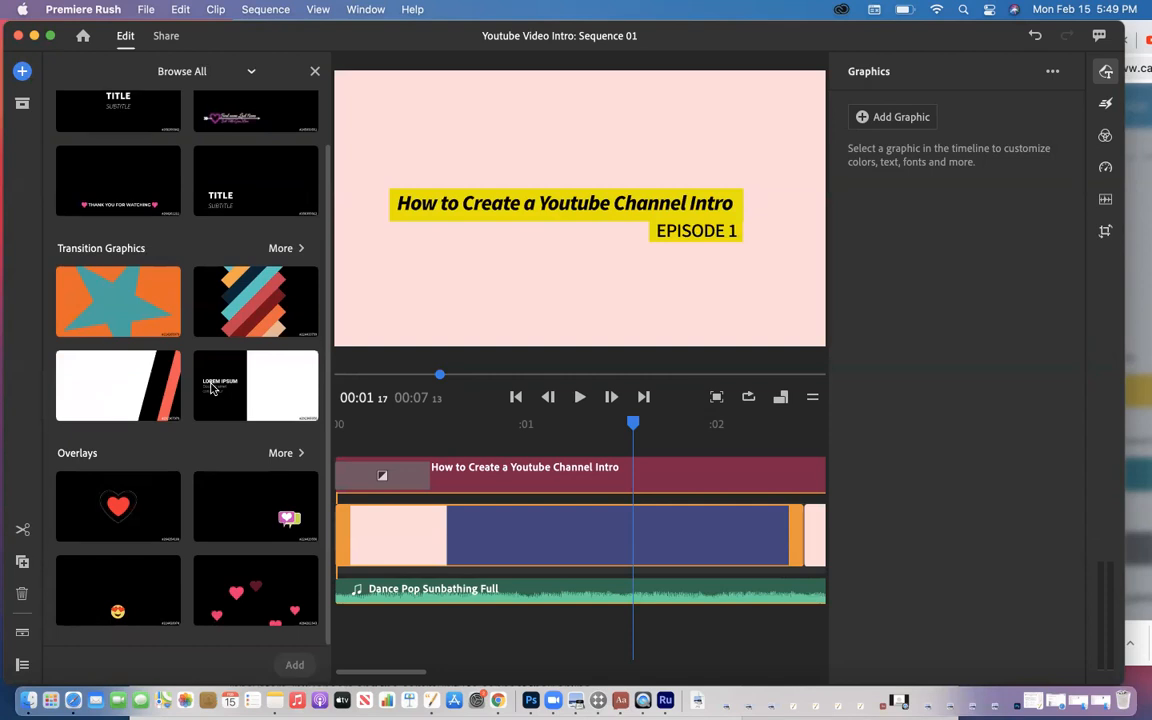
scroll(113, 172, up, 2)
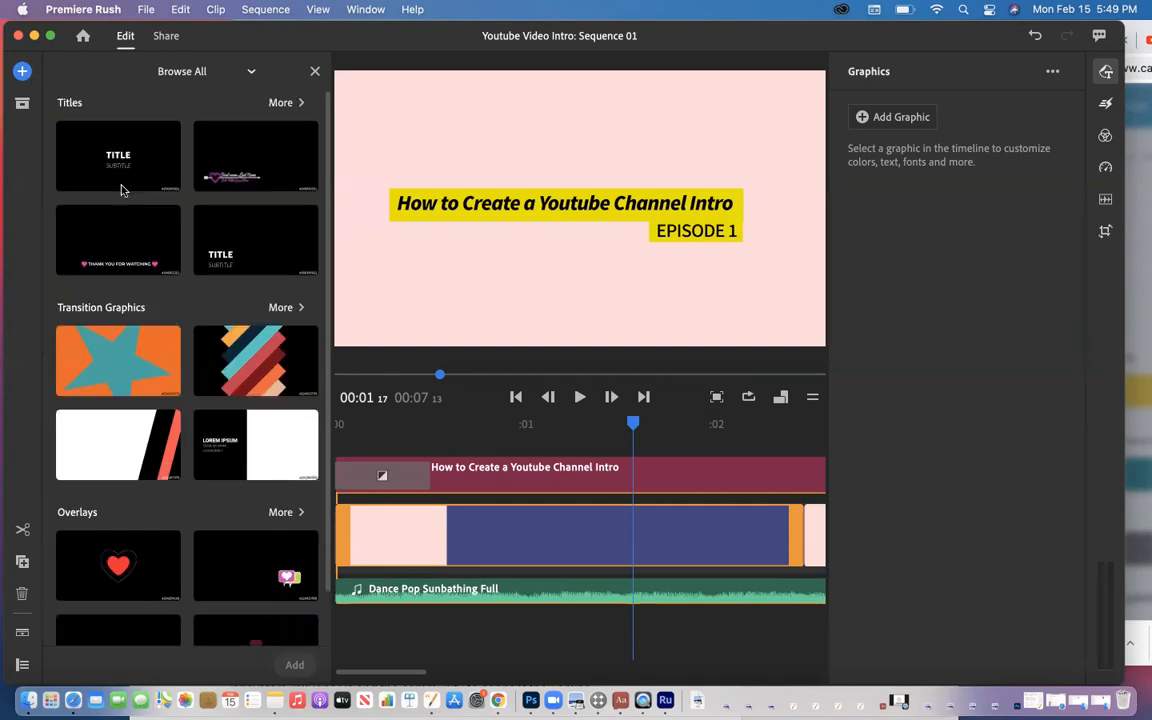
click(188, 76)
click(170, 92)
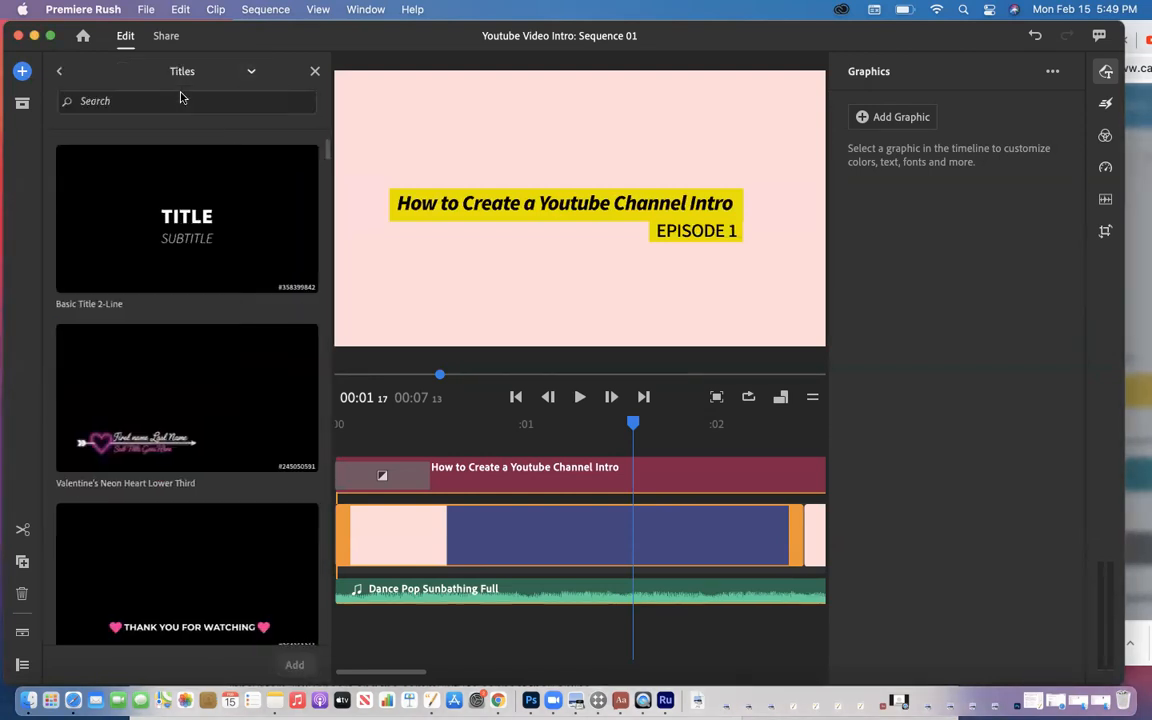
click(170, 106)
text(intro)
key(Return)
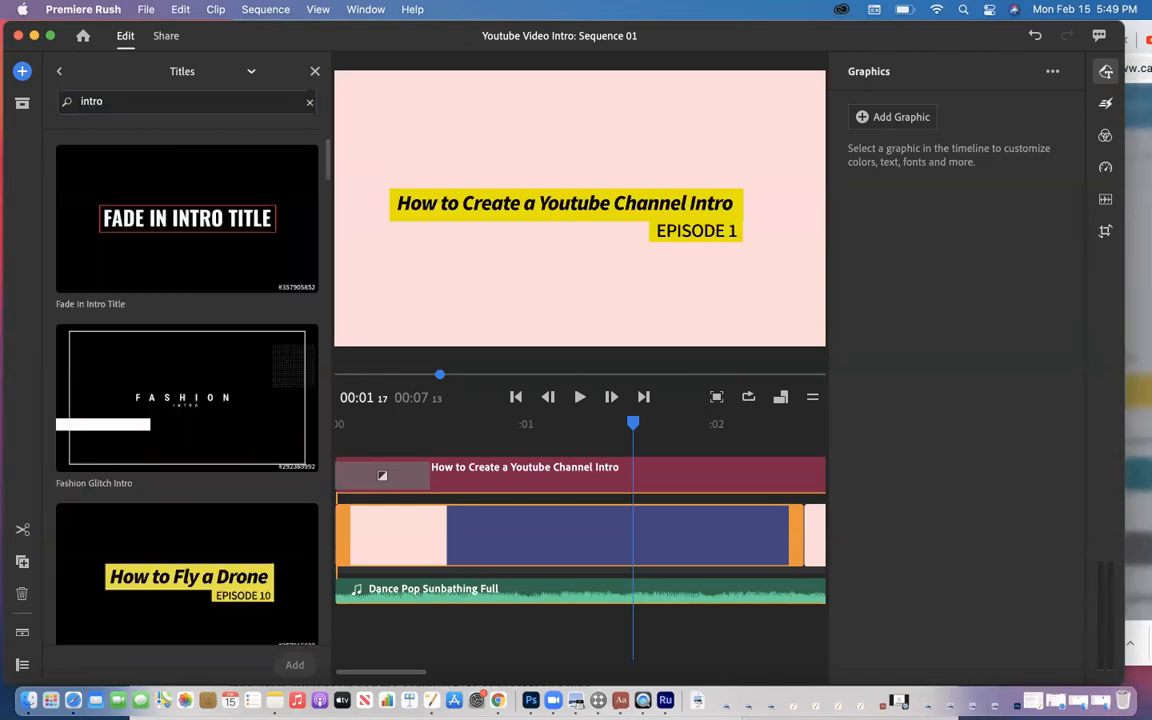
Step: Browse the intro title templates, pick Social Episode Intro, and close the graphics browser
scroll(160, 270, down, 10)
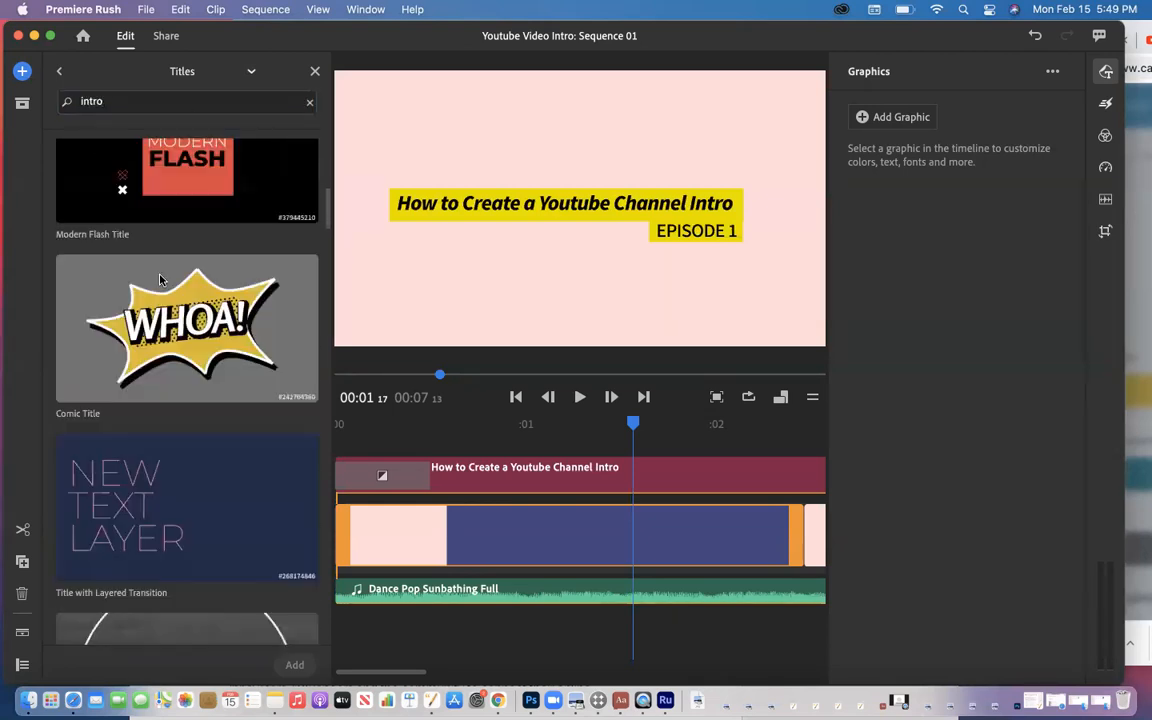
scroll(160, 280, down, 5)
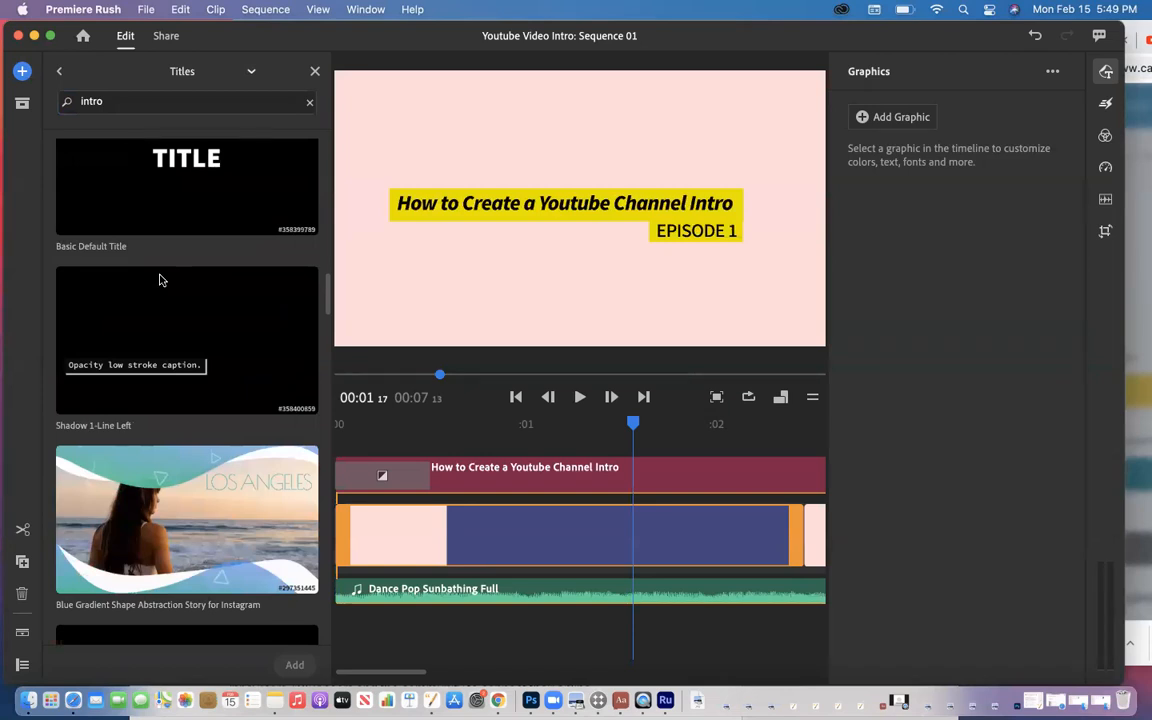
scroll(160, 280, down, 10)
scroll(160, 280, down, 5)
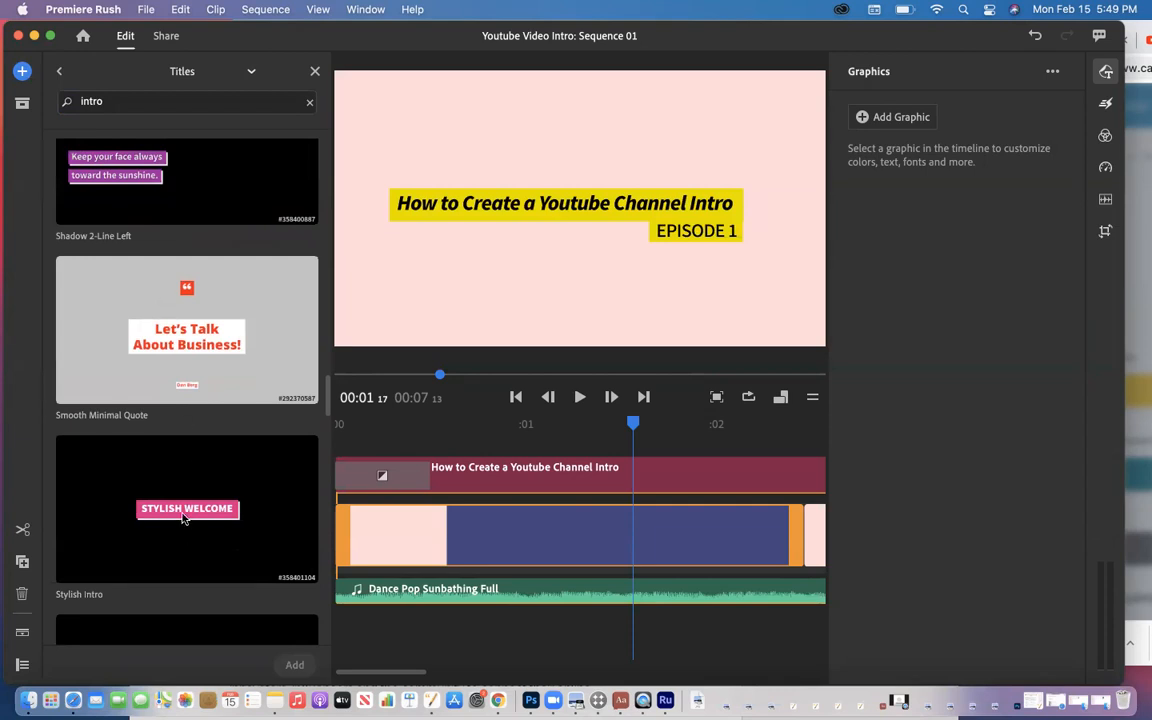
scroll(183, 517, down, 10)
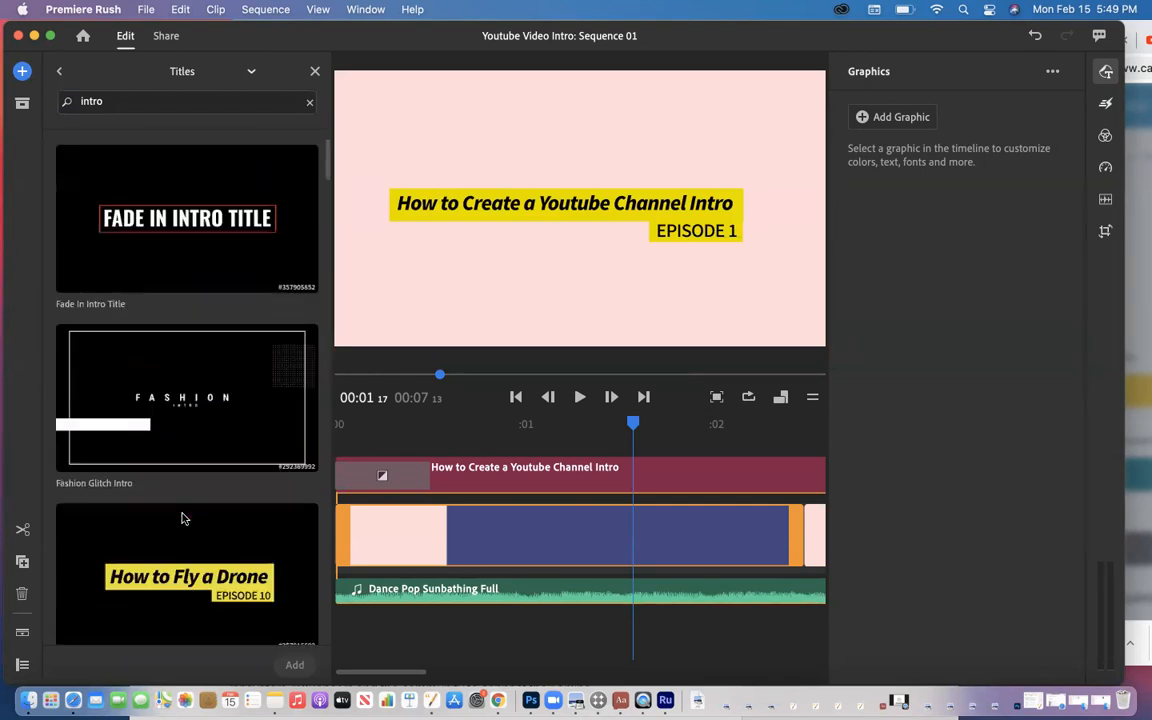
scroll(182, 517, down, 1)
click(175, 505)
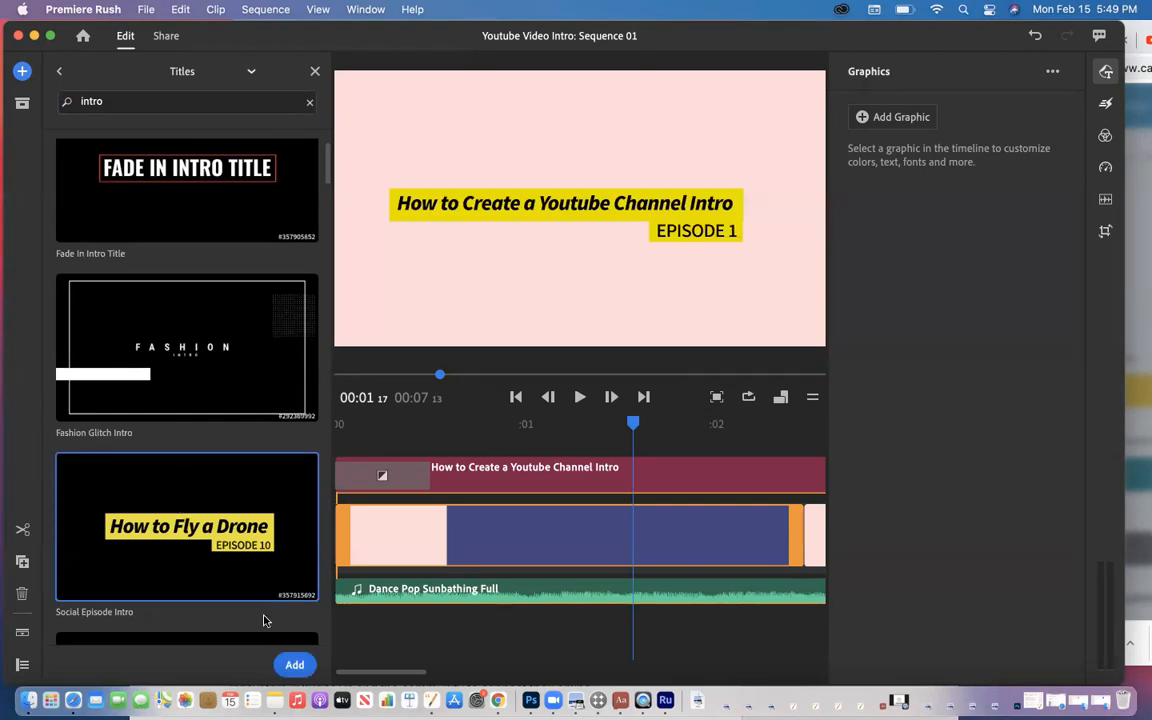
click(294, 664)
click(314, 74)
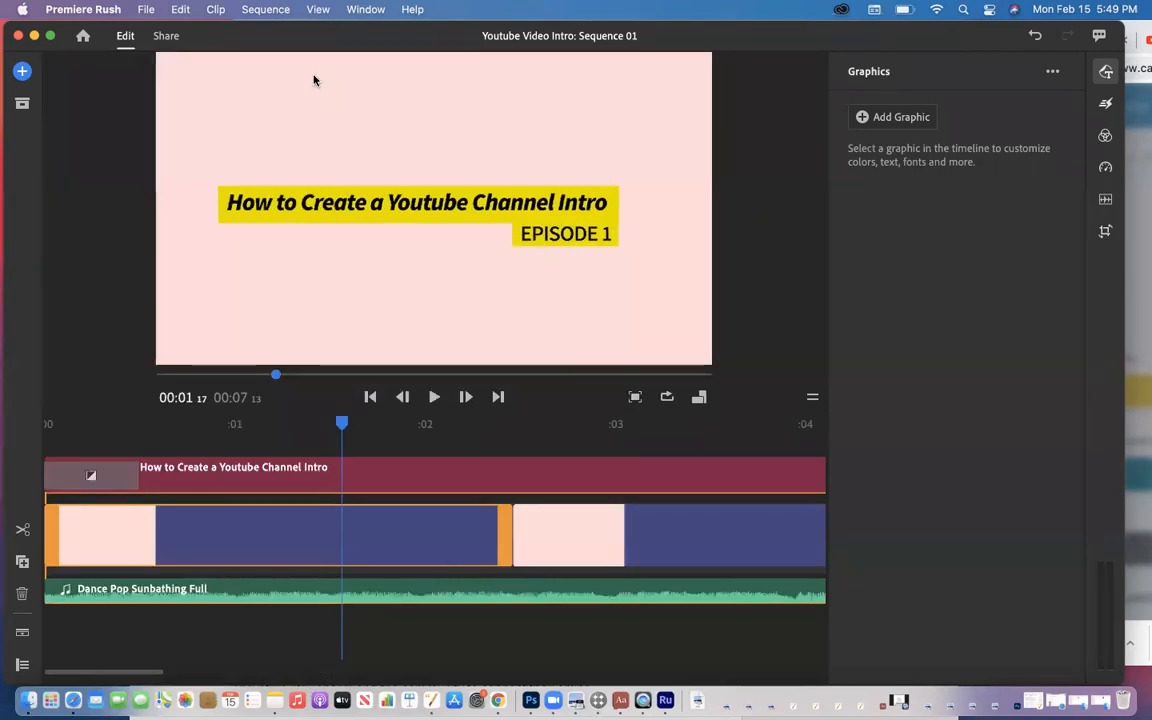
Step: Select the title graphic in the timeline and inspect its editable headline and EPISODE 1 text lines
click(268, 468)
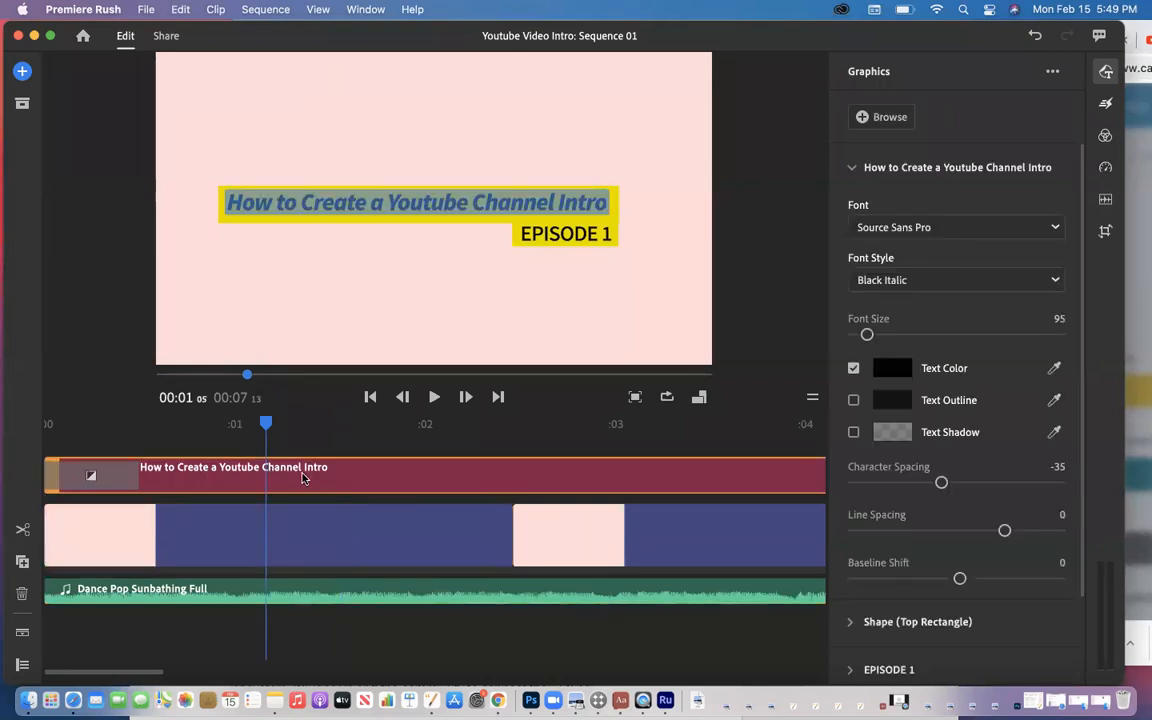
click(360, 483)
click(440, 202)
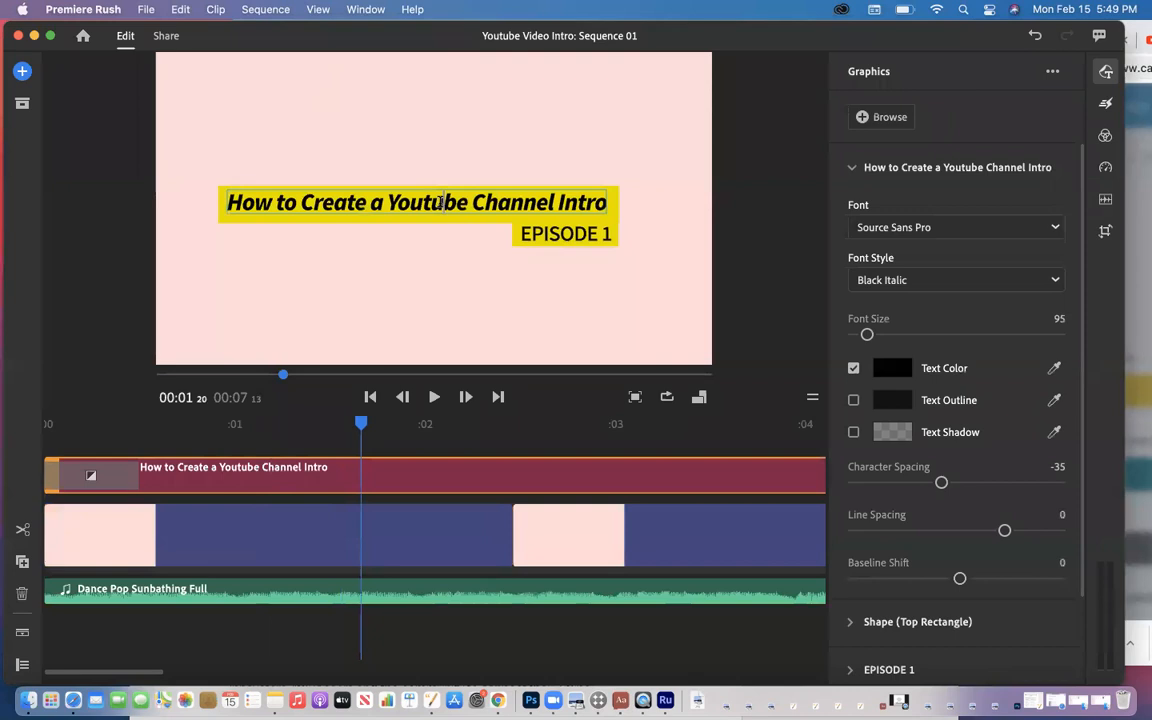
click(226, 201)
click(576, 233)
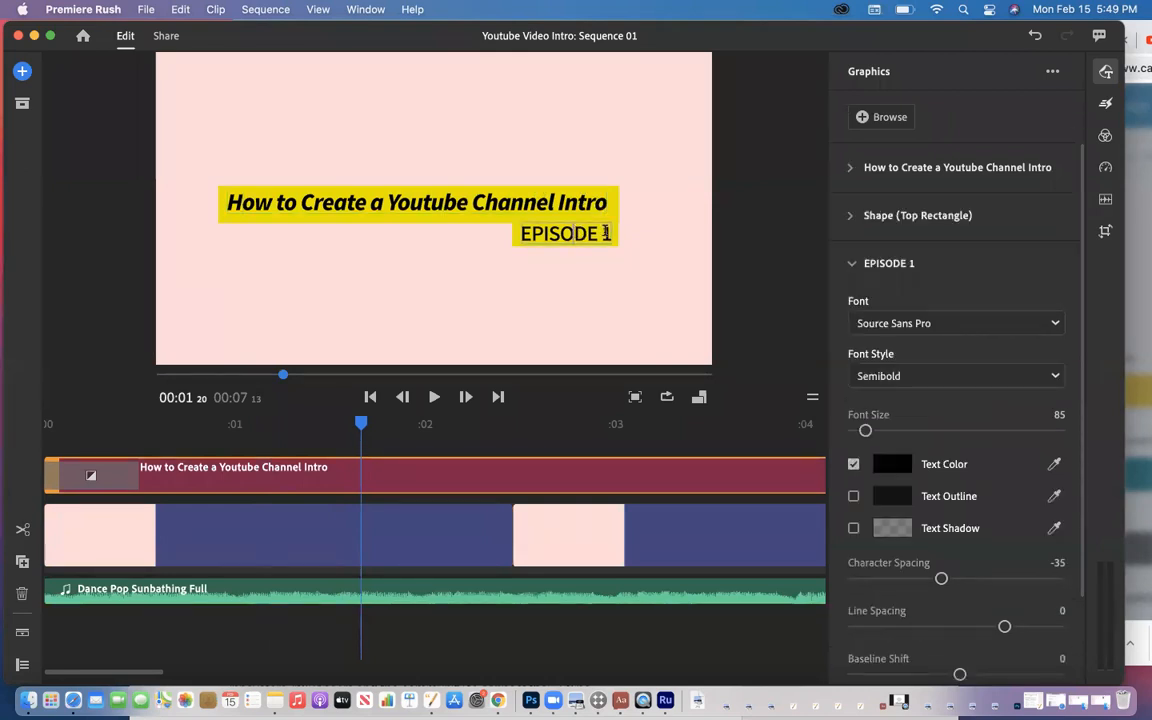
Step: Set the font size of the headline "How to Create a Youtube Channel Intro" to 102
click(549, 202)
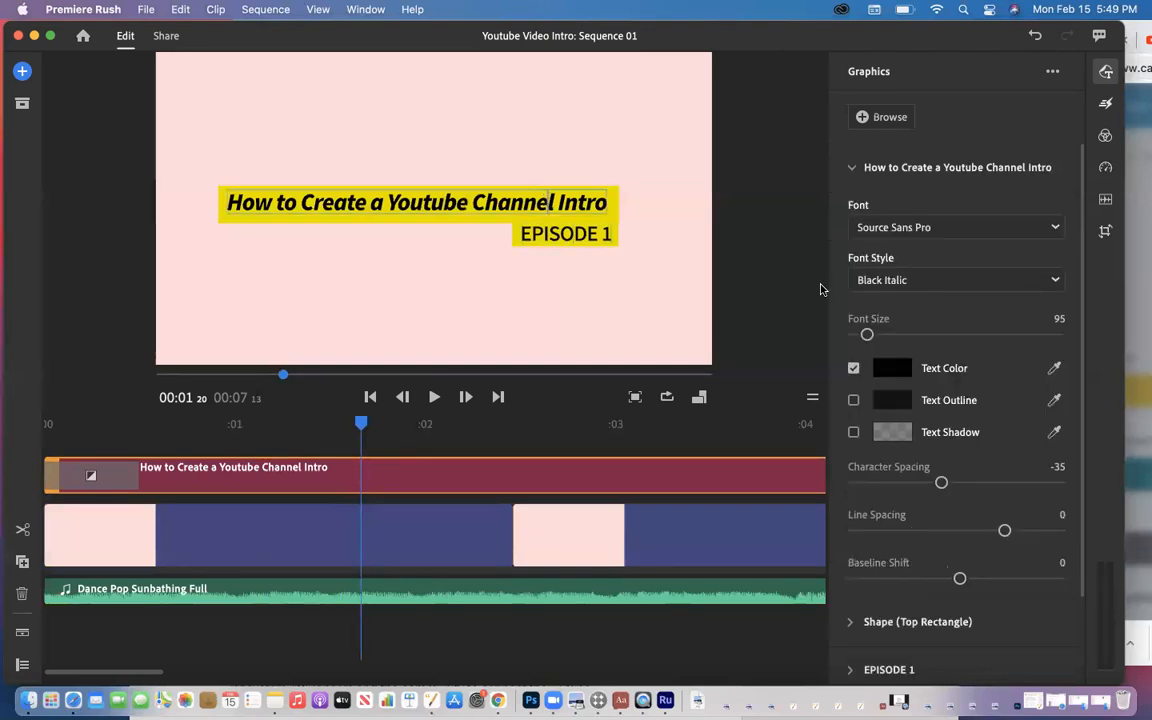
drag(866, 334, 874, 334)
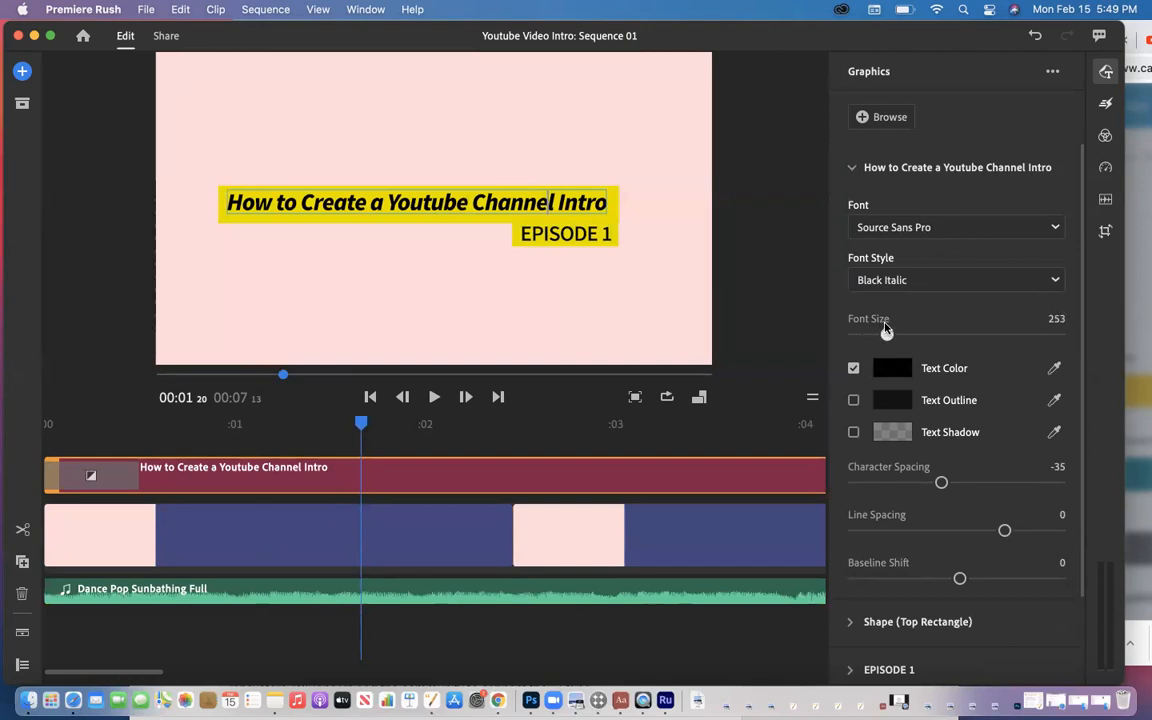
triple_click(565, 203)
drag(868, 334, 867, 334)
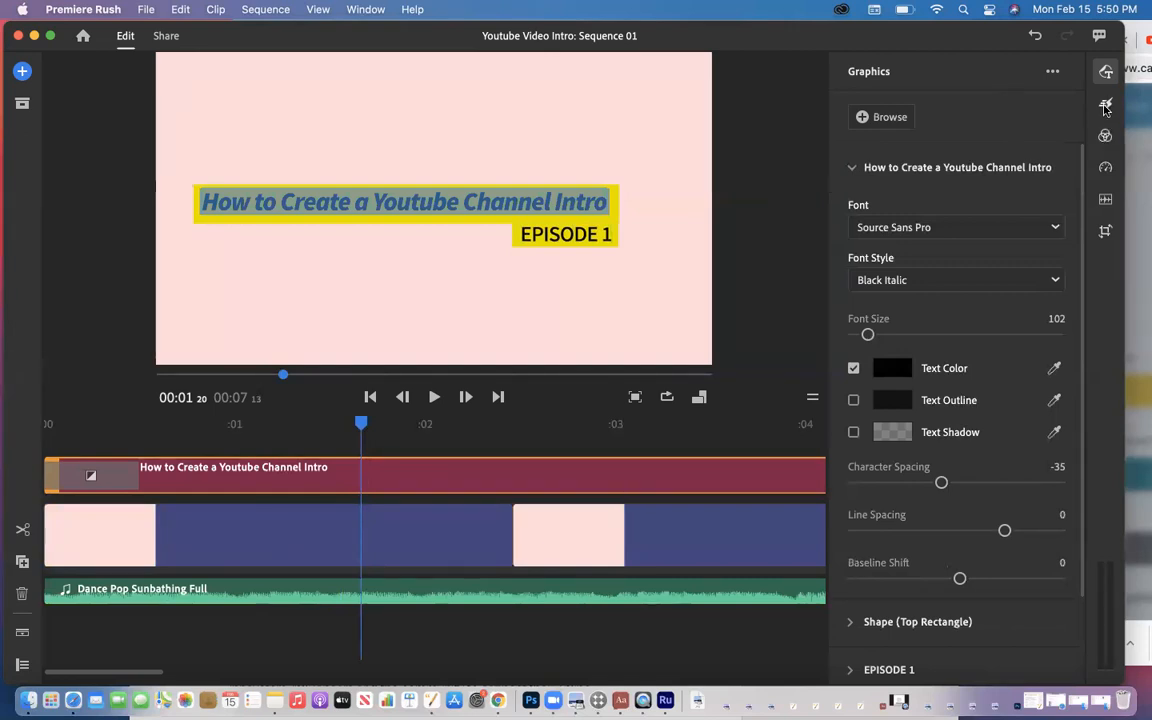
Step: Show the transition effects for the title graphic and play the sequence from its start until past the music's end
click(1106, 104)
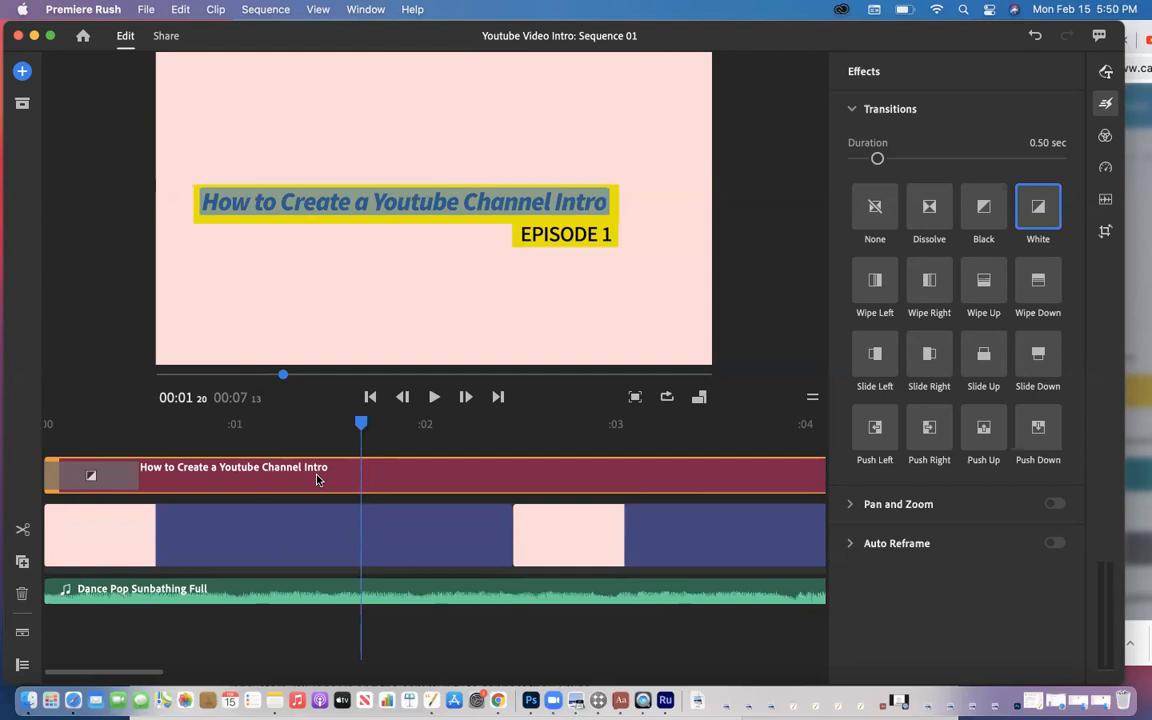
drag(361, 424, 50, 420)
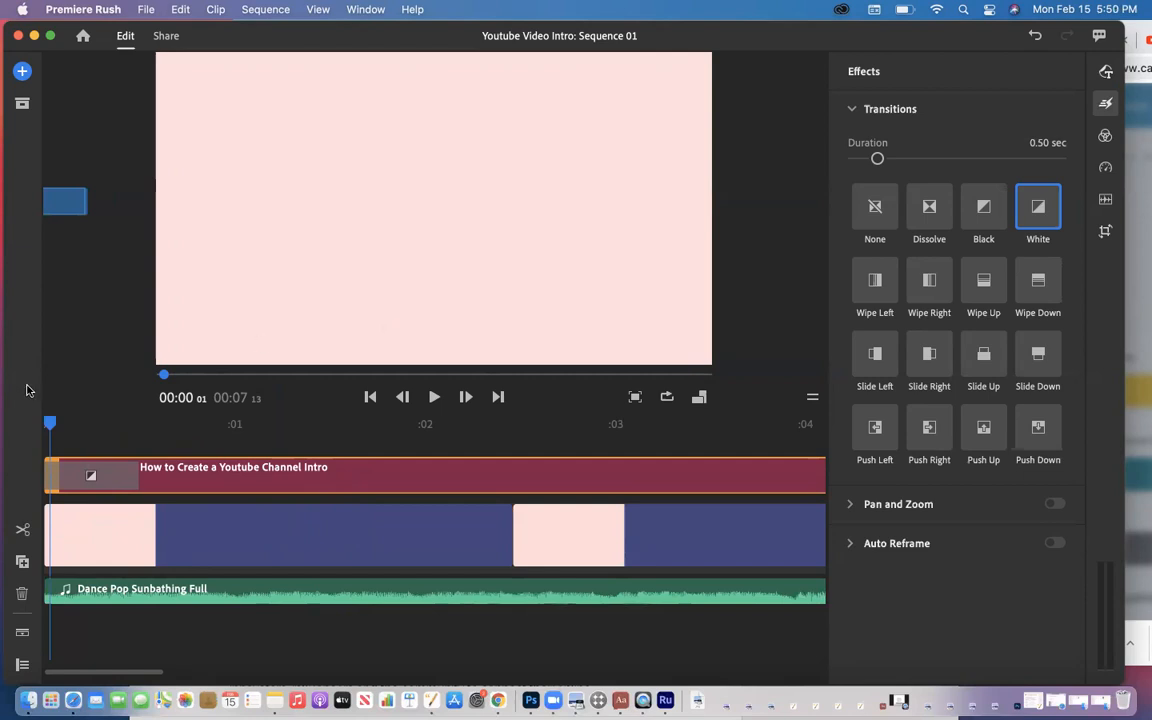
click(33, 421)
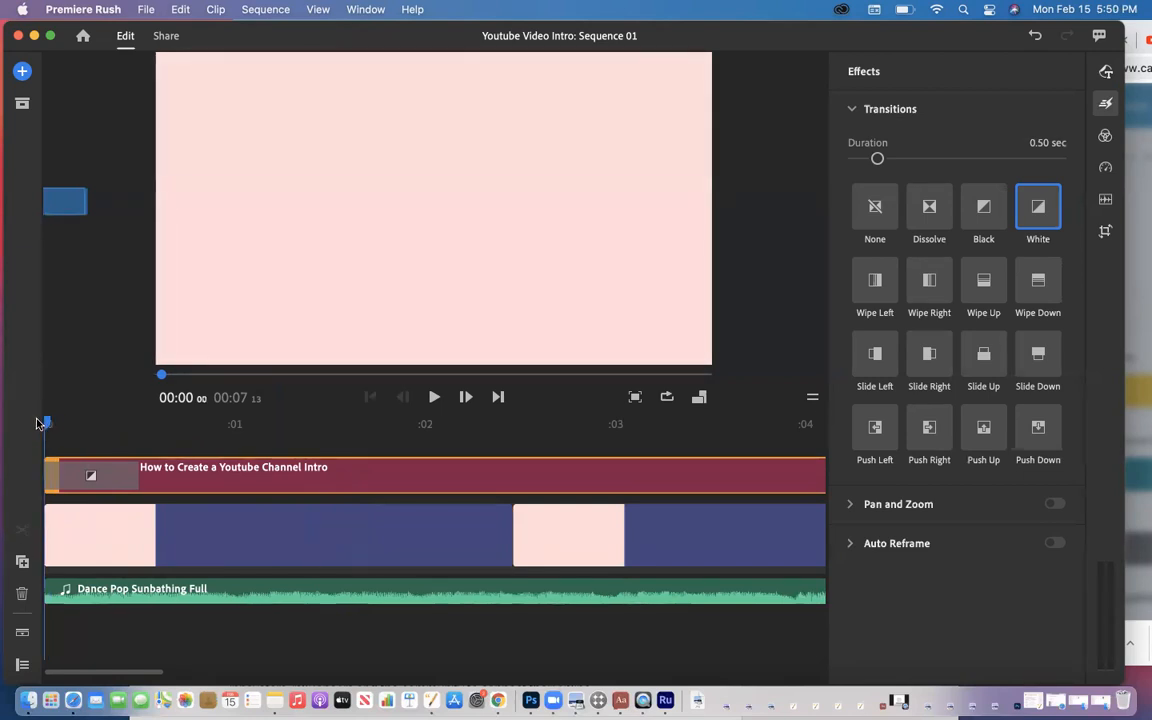
click(58, 424)
drag(62, 425, 36, 413)
click(434, 397)
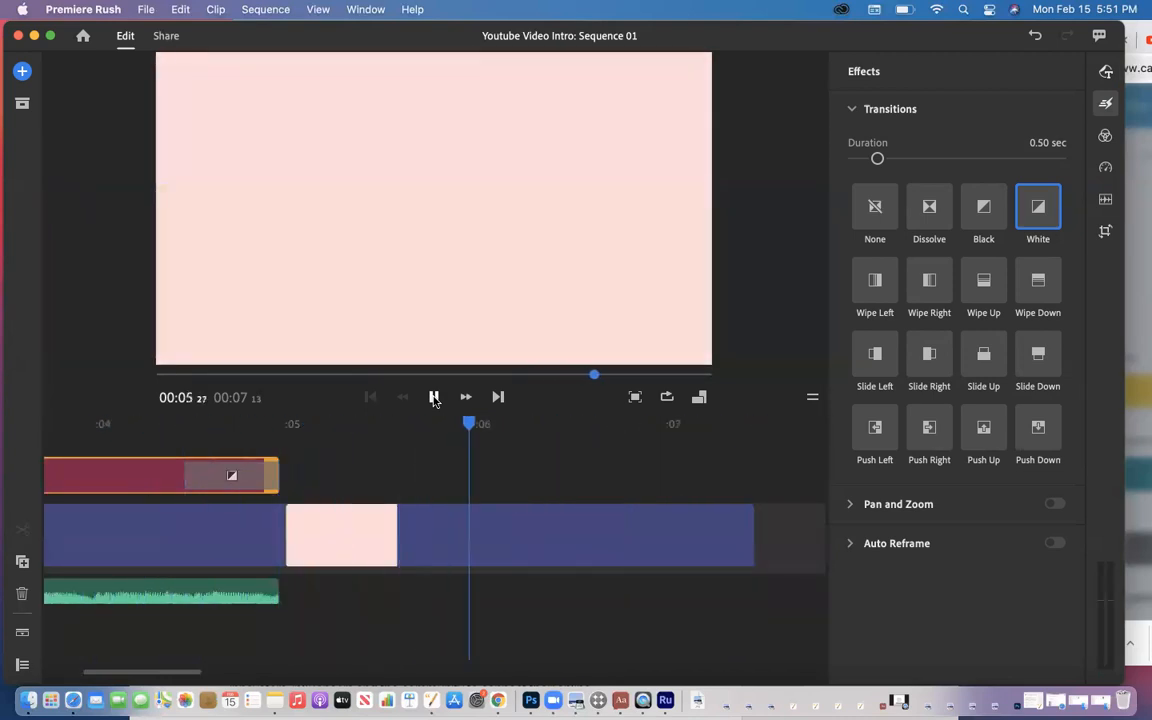
click(434, 398)
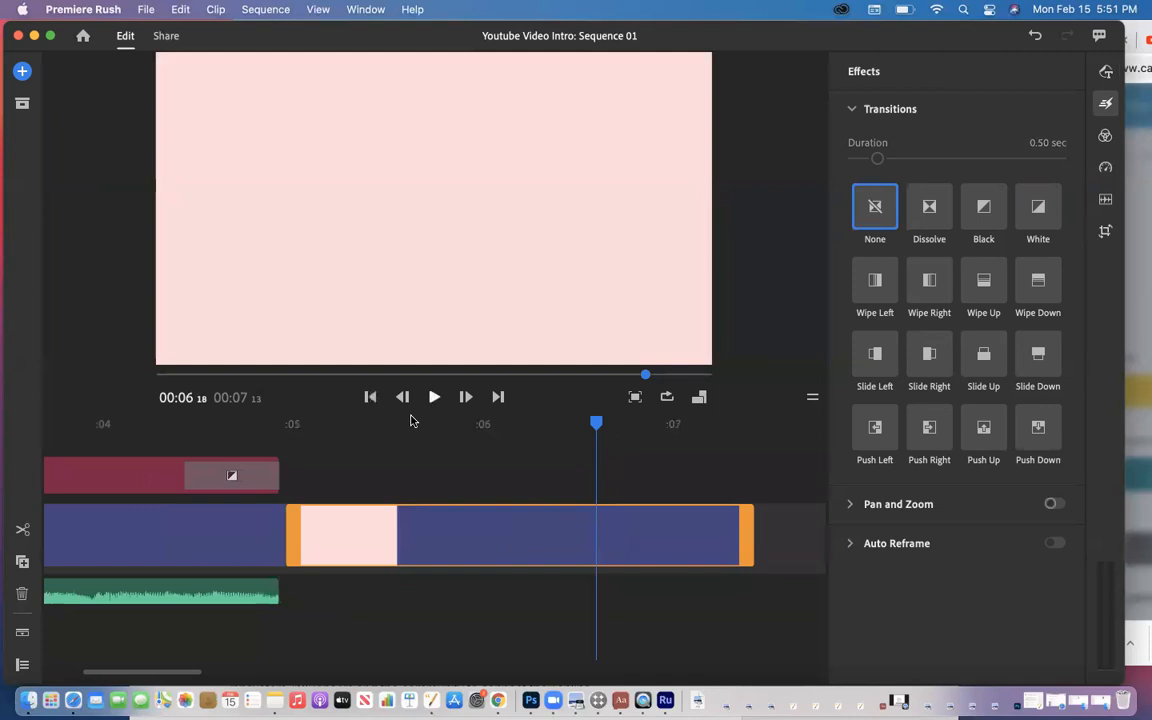
Step: Delete the surplus background clip after the end of the title and music, and preview the sequence from the start
click(390, 539)
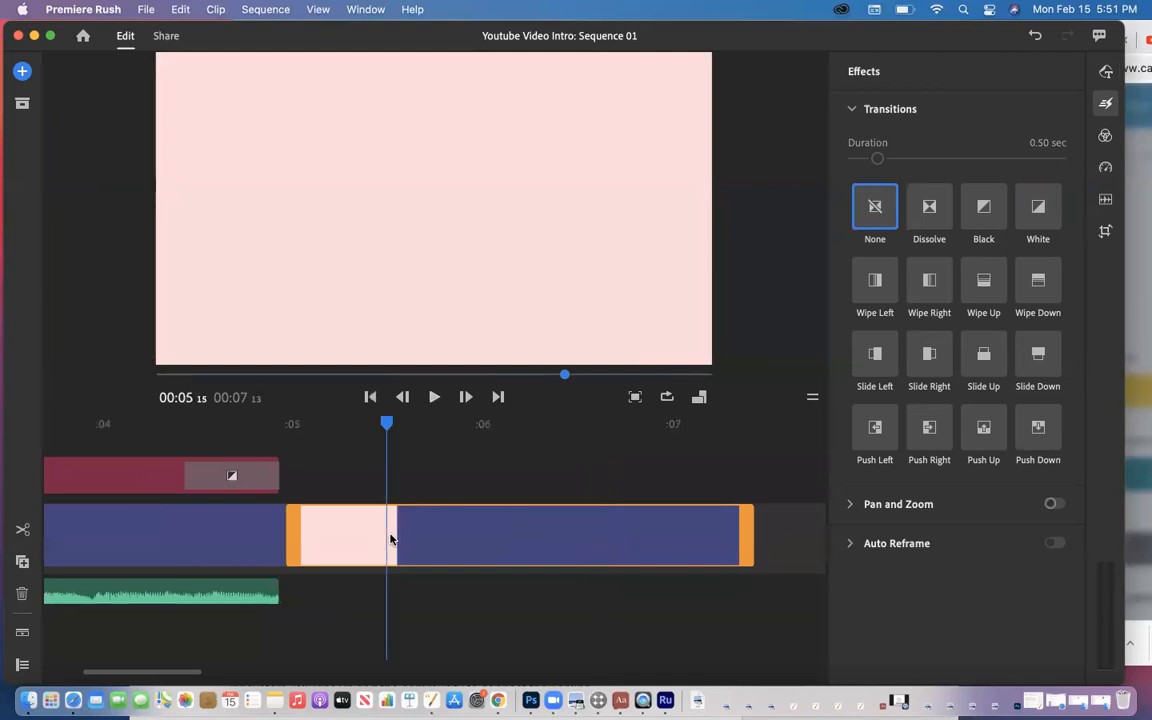
key(Delete)
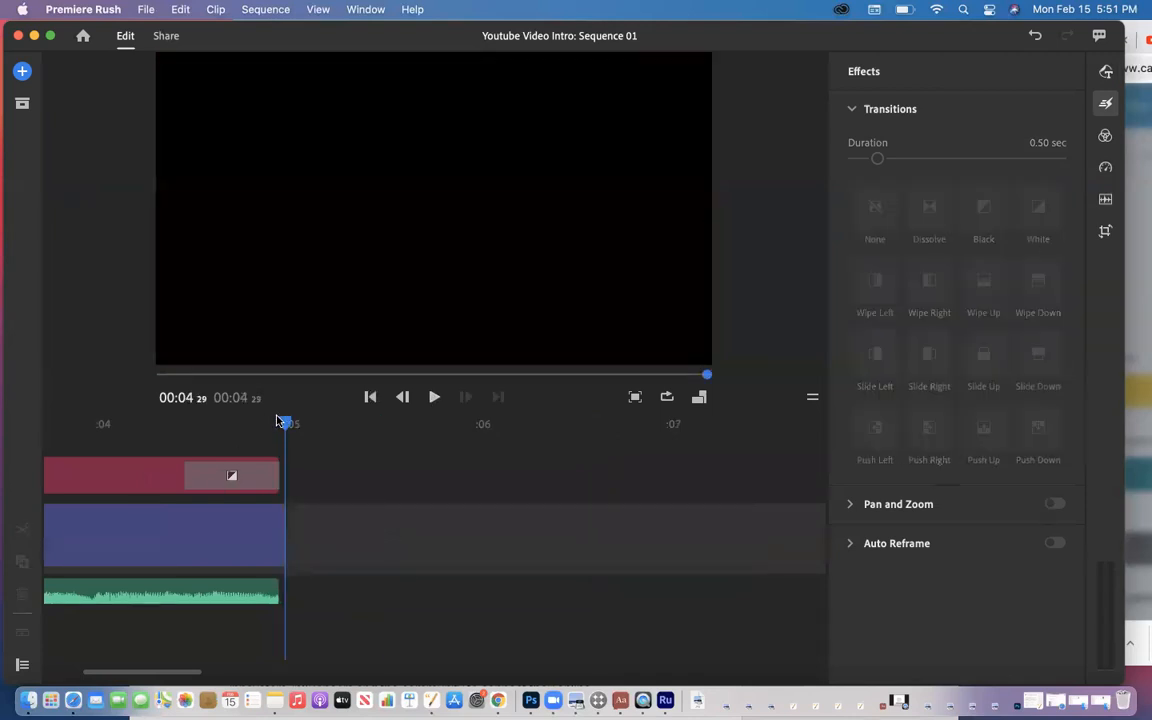
drag(283, 426, 3, 437)
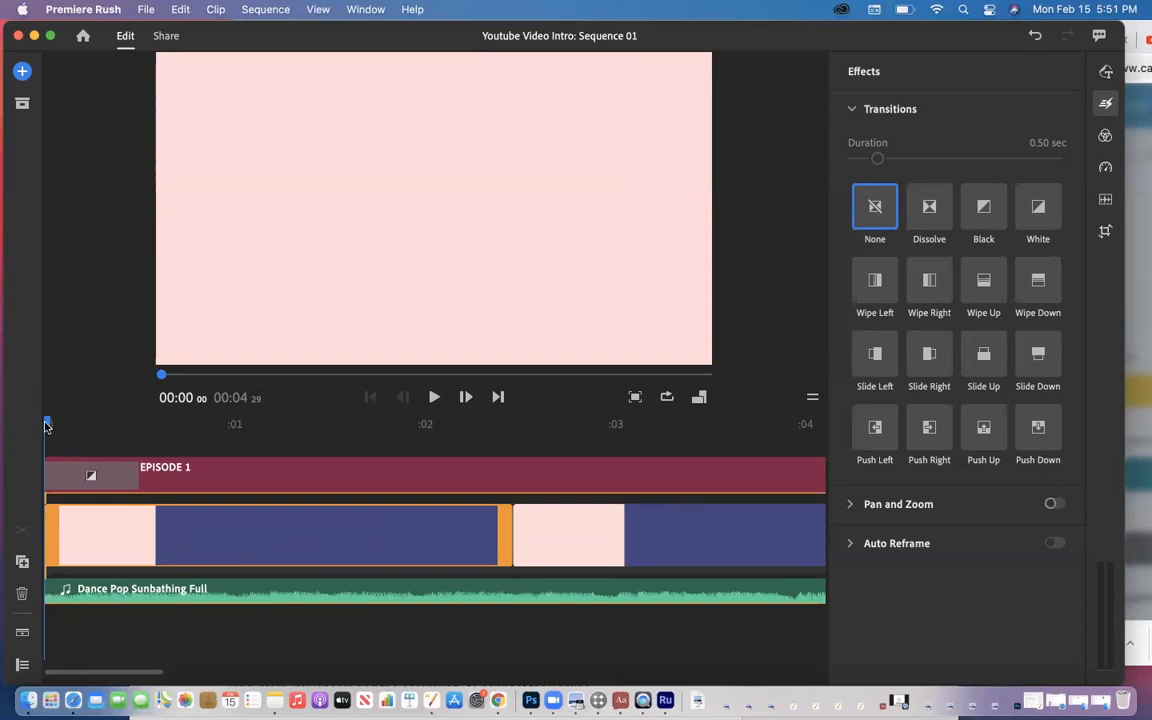
key(space)
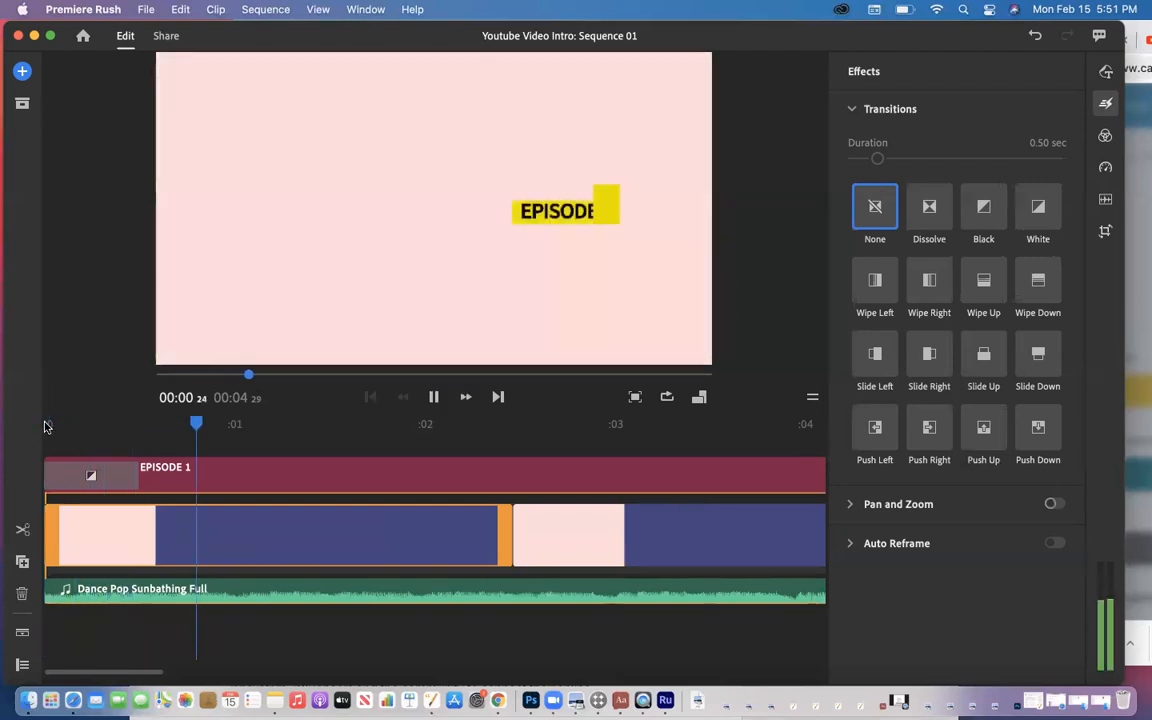
key(space)
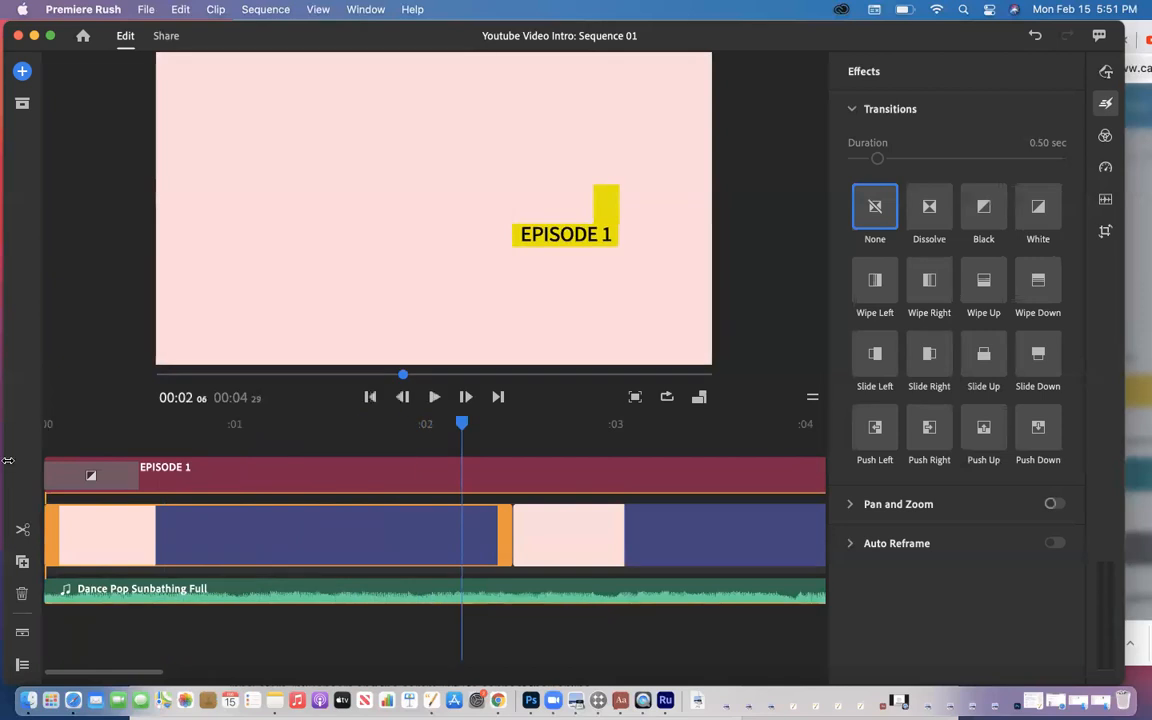
Step: Undo the deletion of the title graphic's headline text and check the restored title at about 00:01 13
click(172, 480)
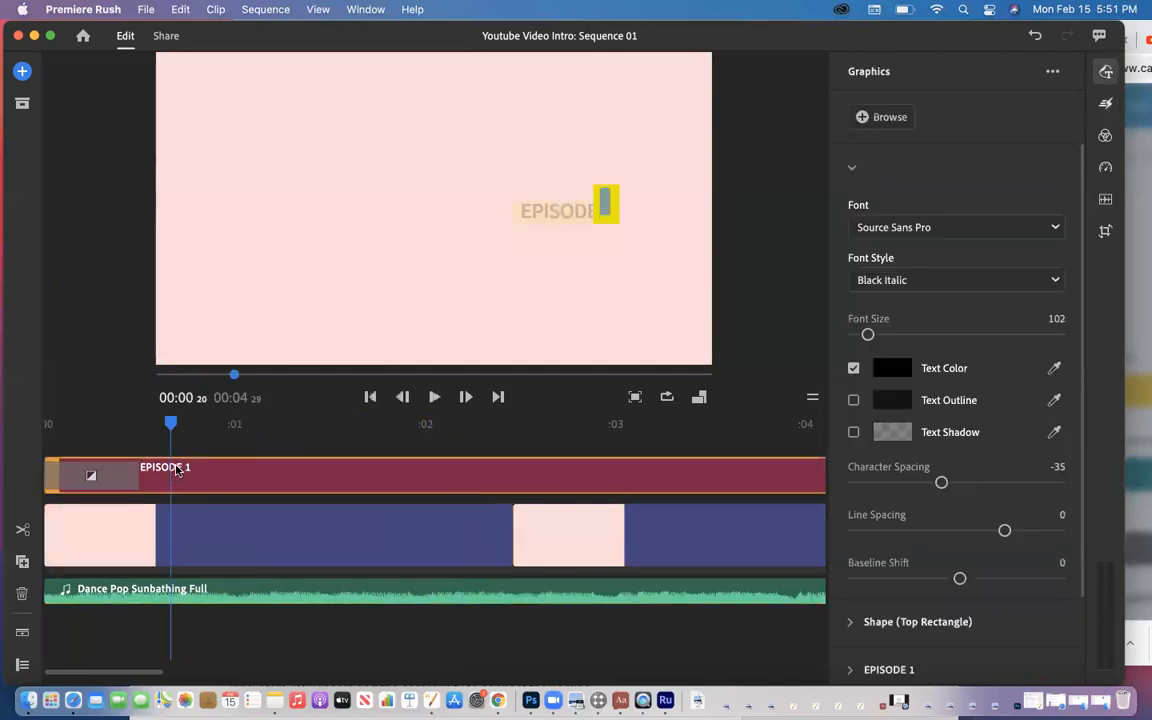
key(super+z)
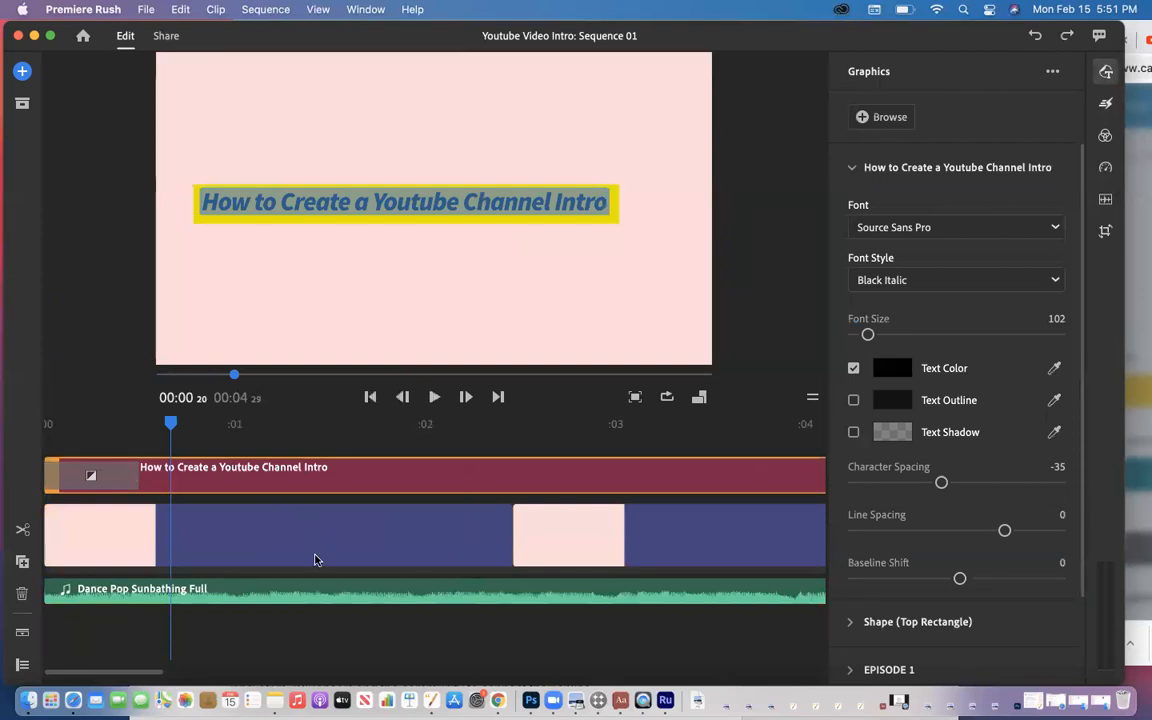
click(318, 596)
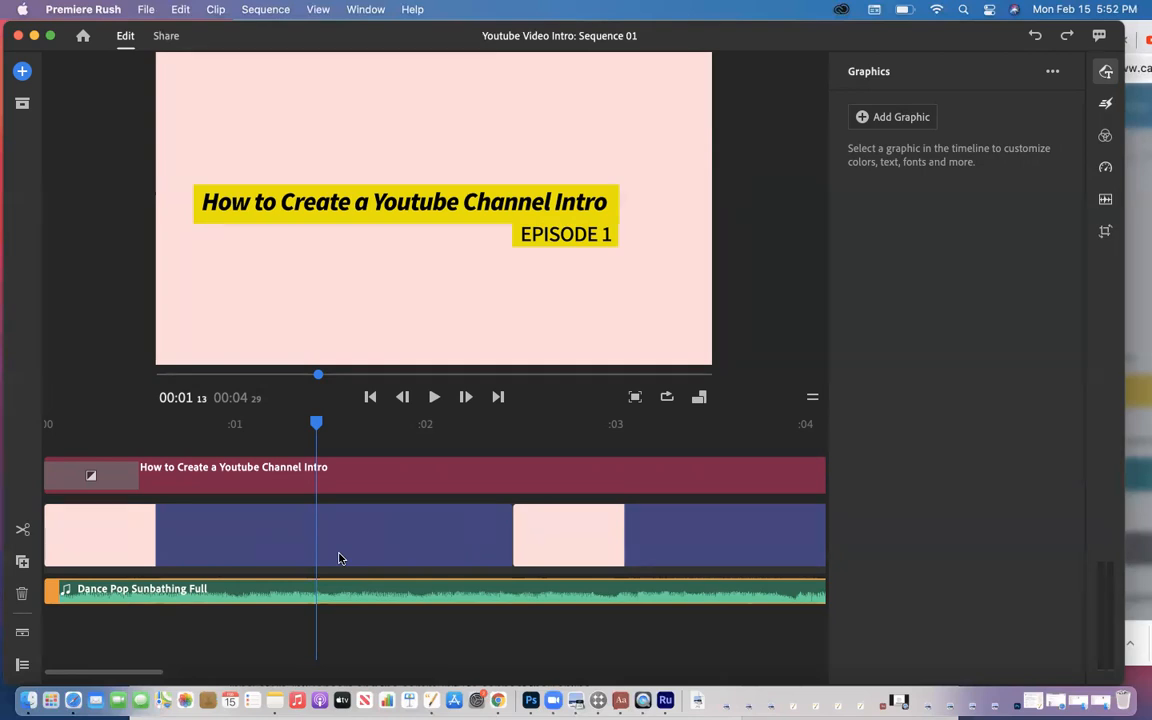
click(174, 12)
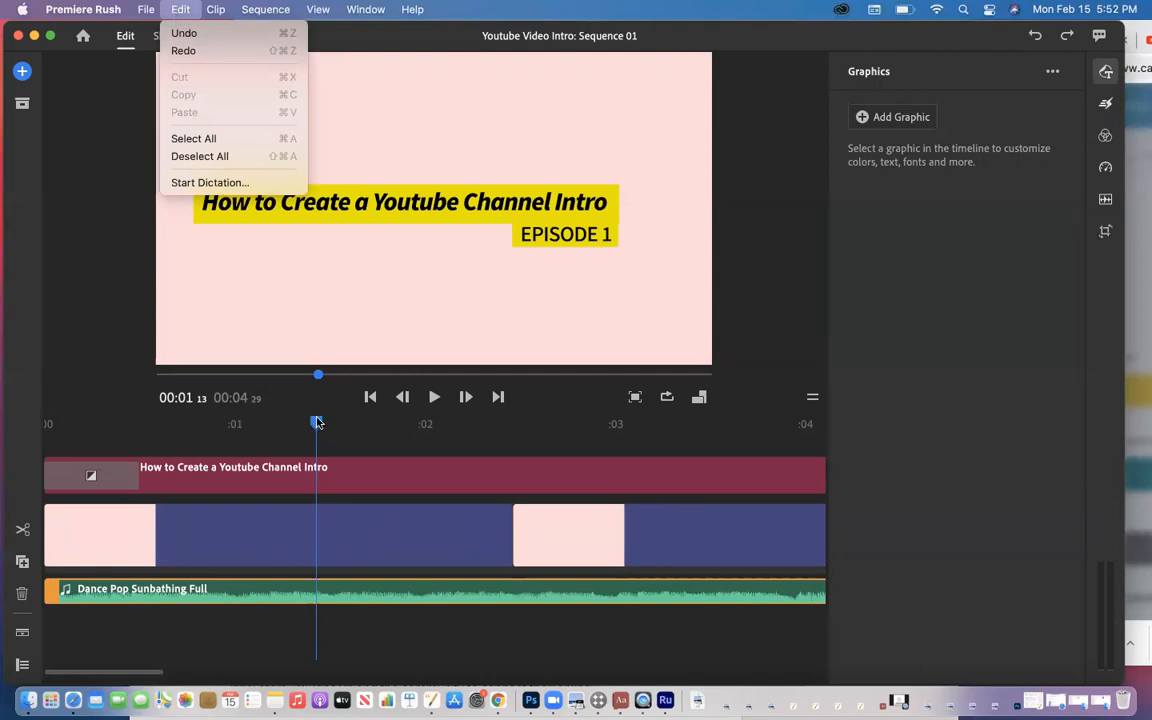
click(317, 423)
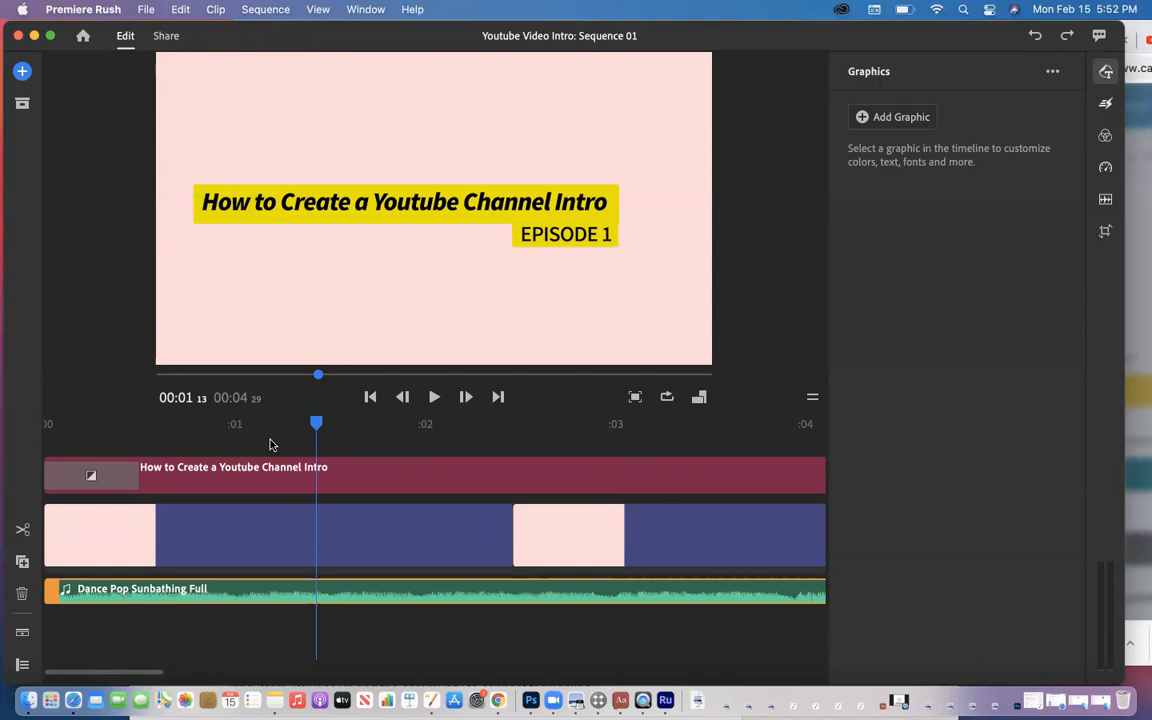